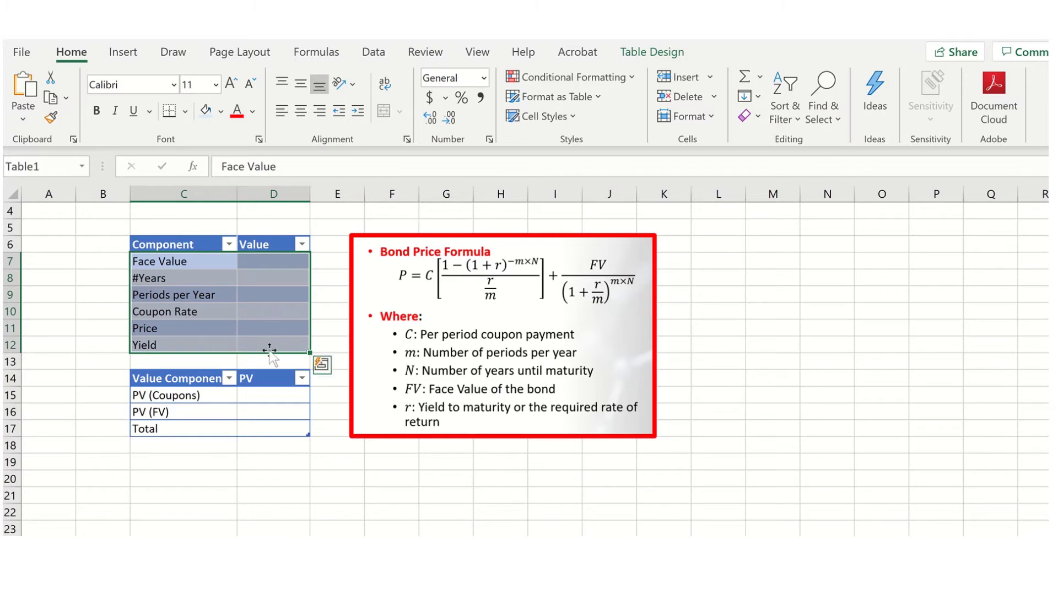
pyautogui.click(181, 398)
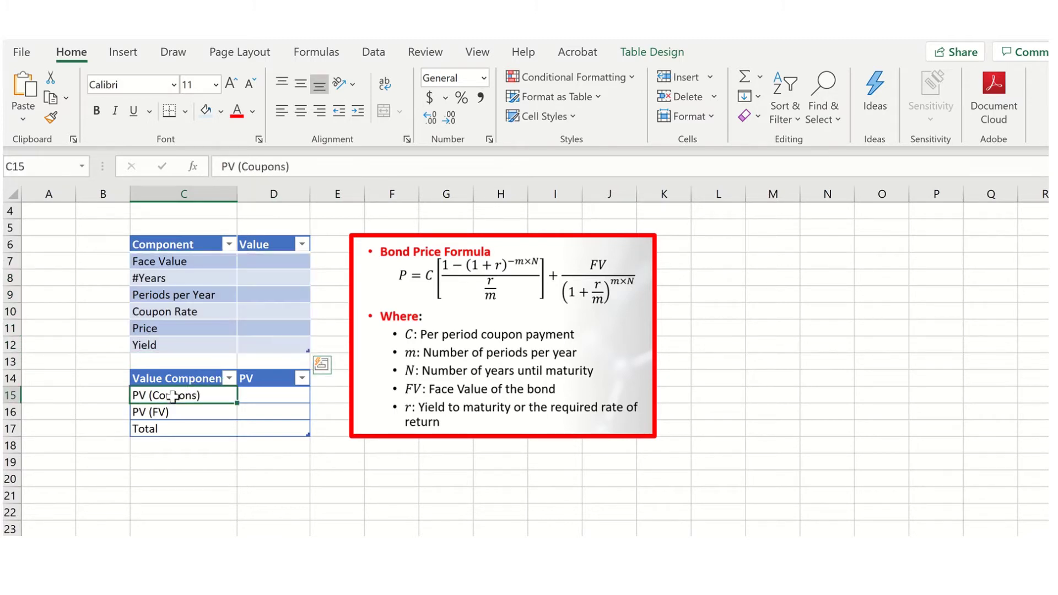
pyautogui.moveTo(181, 398); pyautogui.dragTo(268, 428)
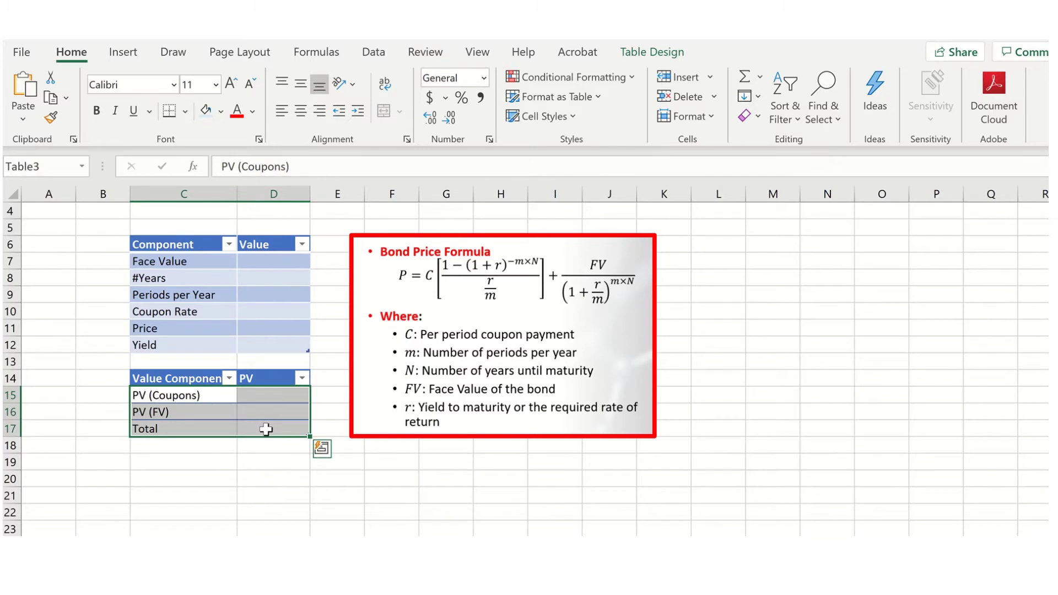
pyautogui.click(267, 429)
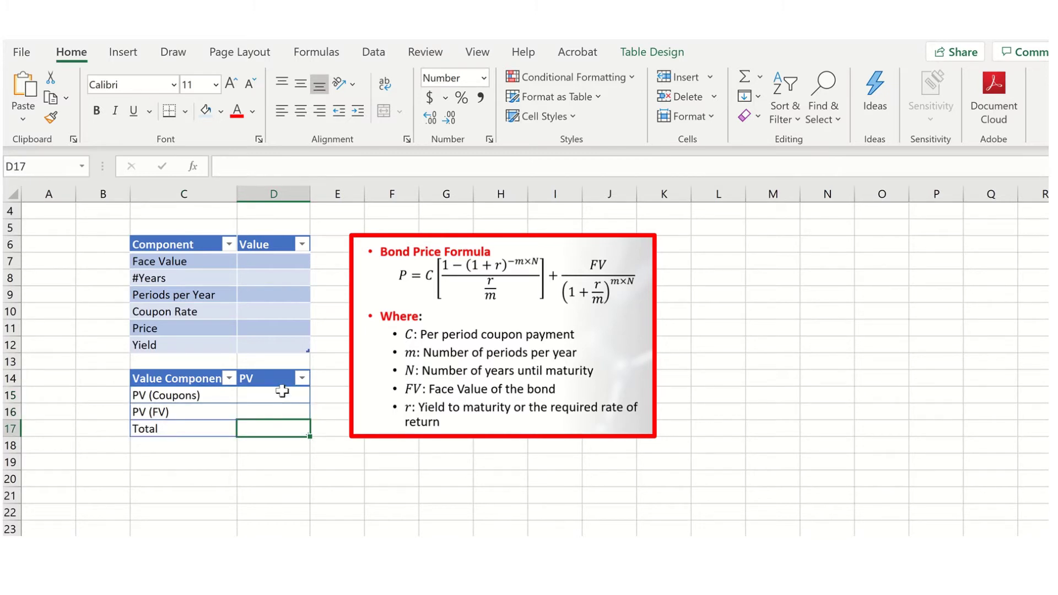
pyautogui.click(278, 348)
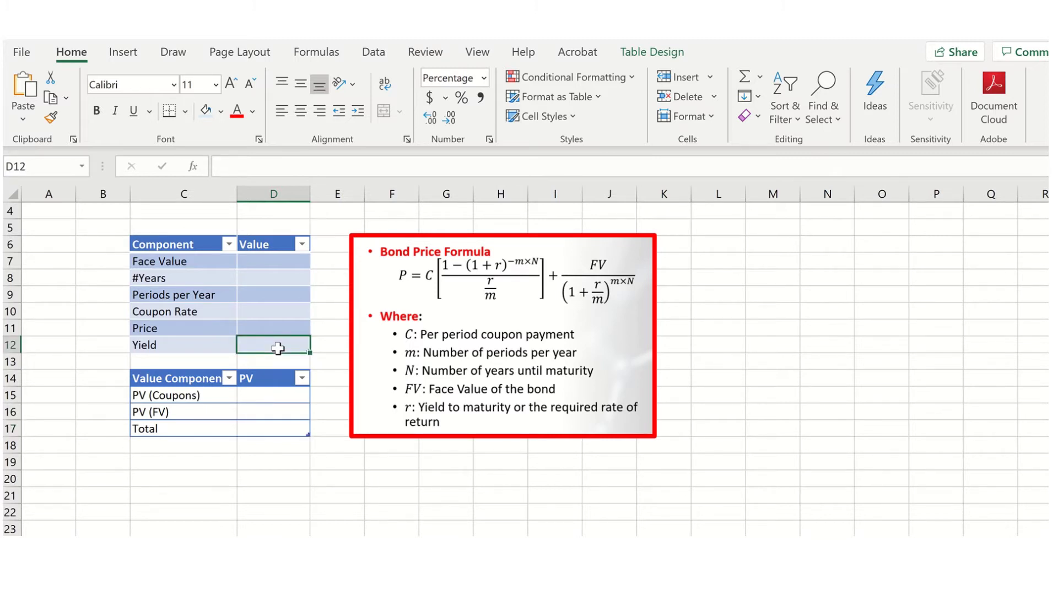
# Enter a face value of 1000, 5 years and 2 periods per year in the Component table.
pyautogui.click(277, 267)
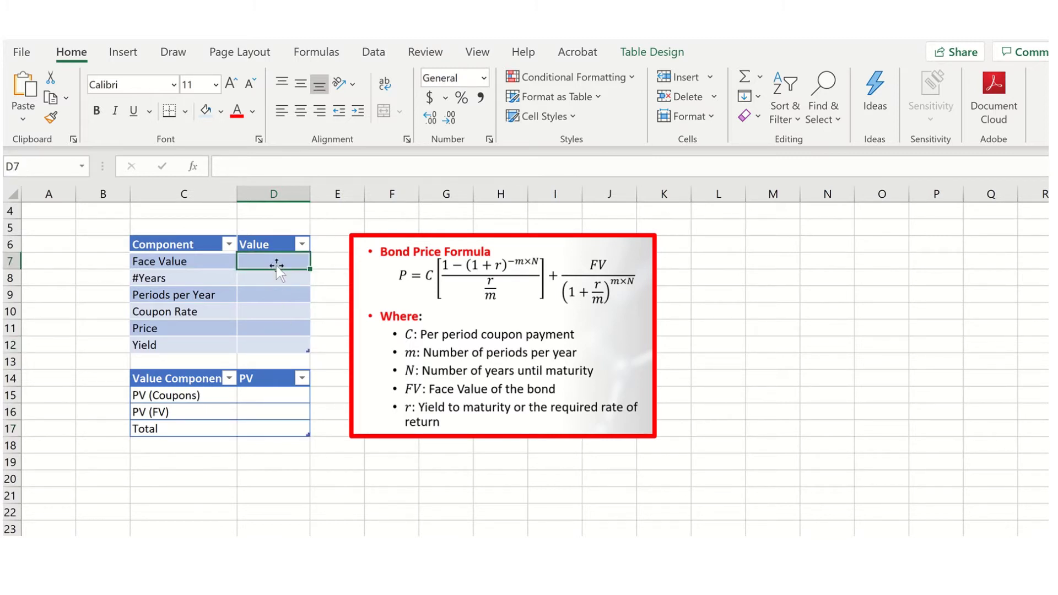
pyautogui.write('1000')
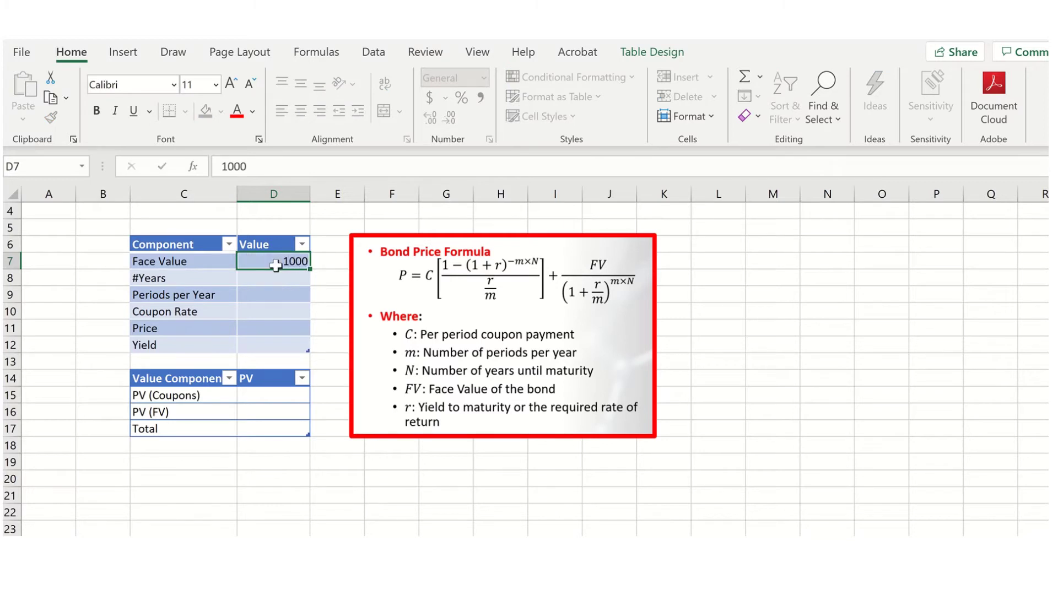
pyautogui.press('Return')
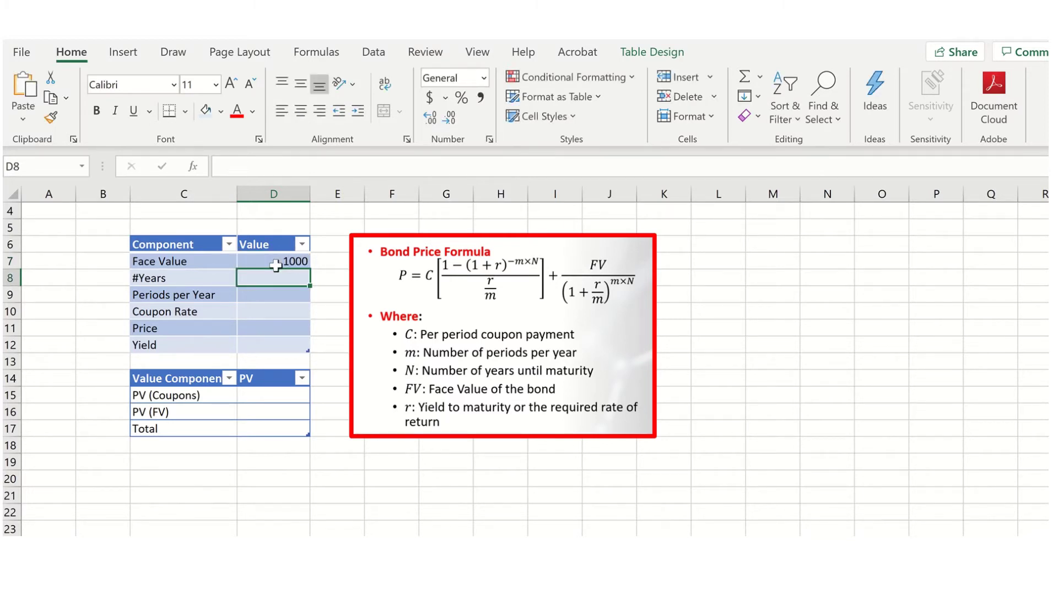
pyautogui.write('5')
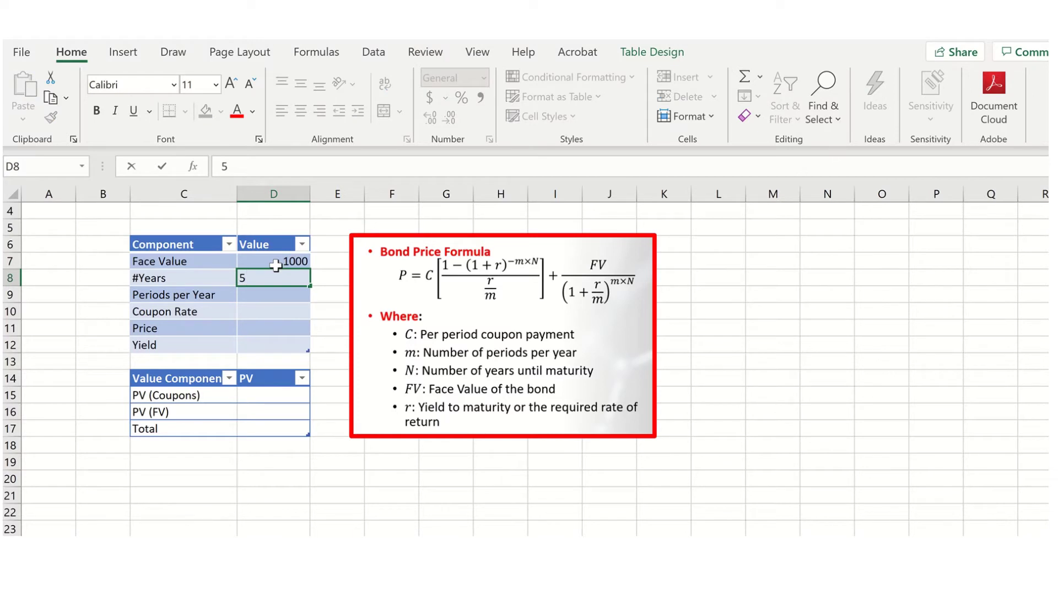
pyautogui.press('Return')
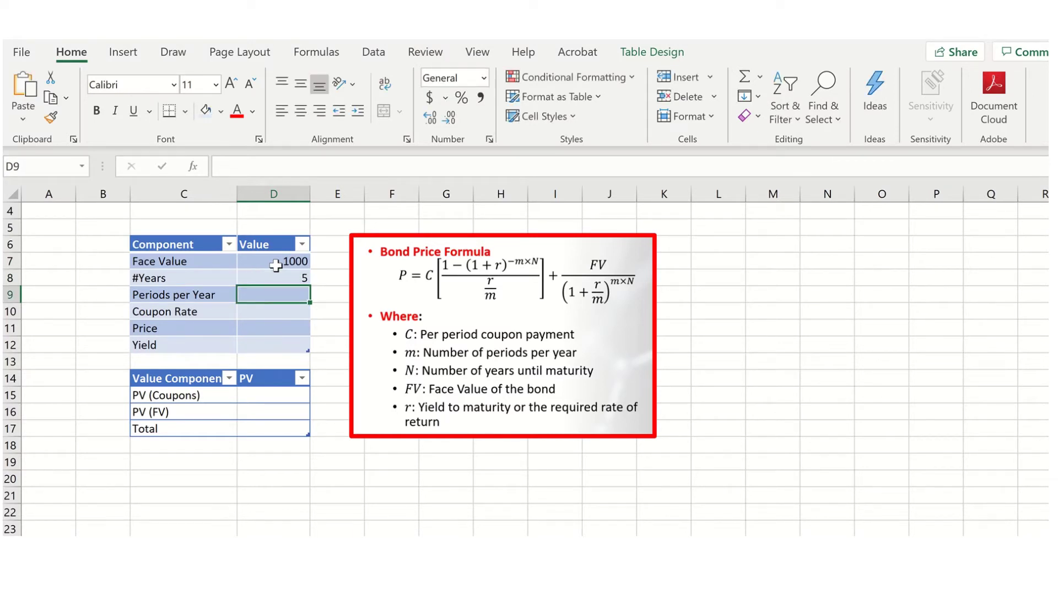
pyautogui.write('2')
pyautogui.press('Return')
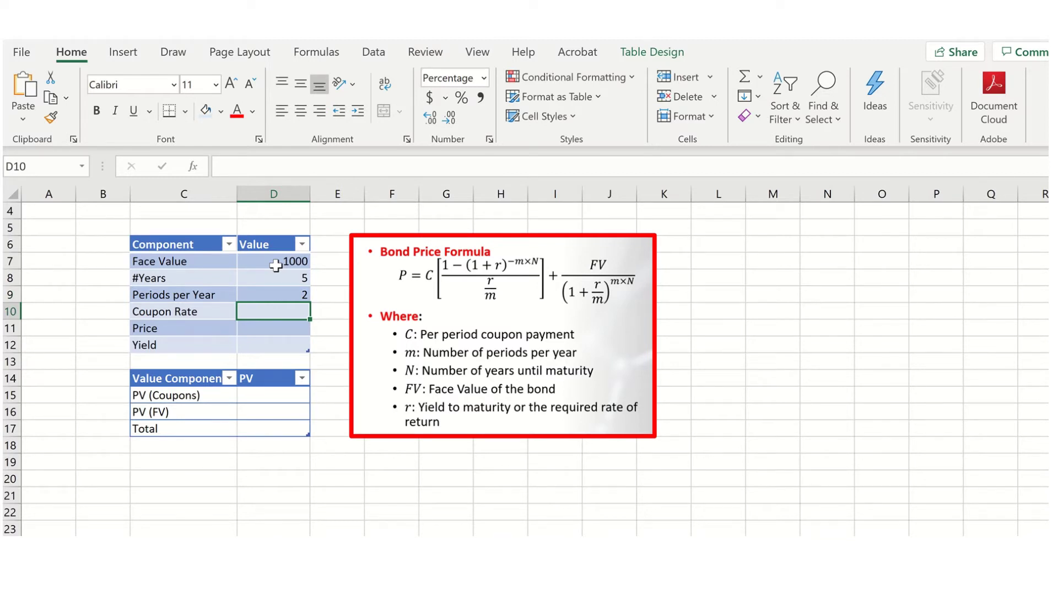
# Enter a coupon rate of 7%, a price of 1065 and a yield of 6% in the Component table.
pyautogui.write('7')
pyautogui.press('Return')
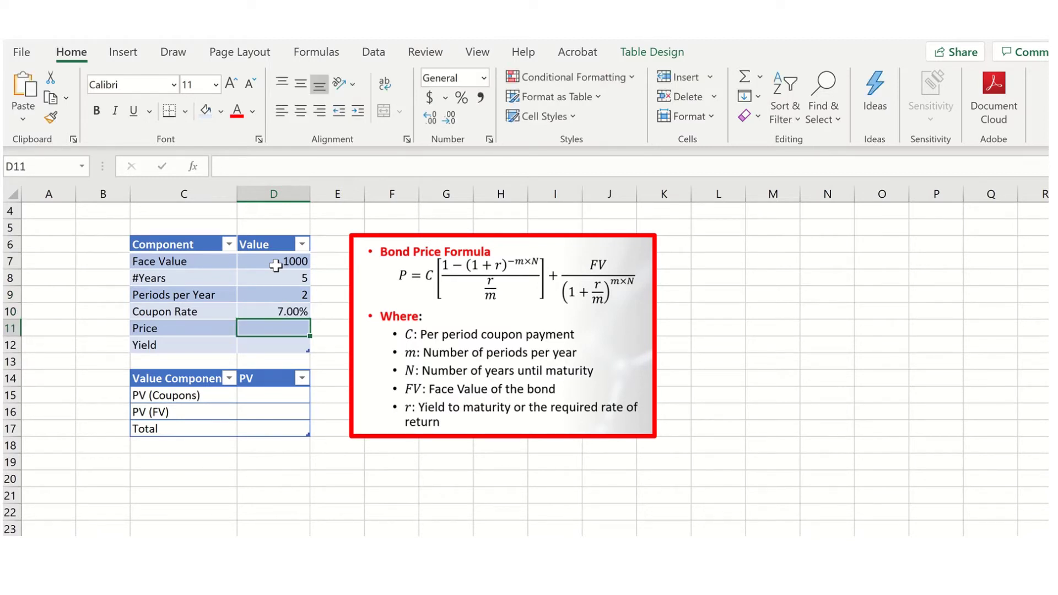
pyautogui.write('1065')
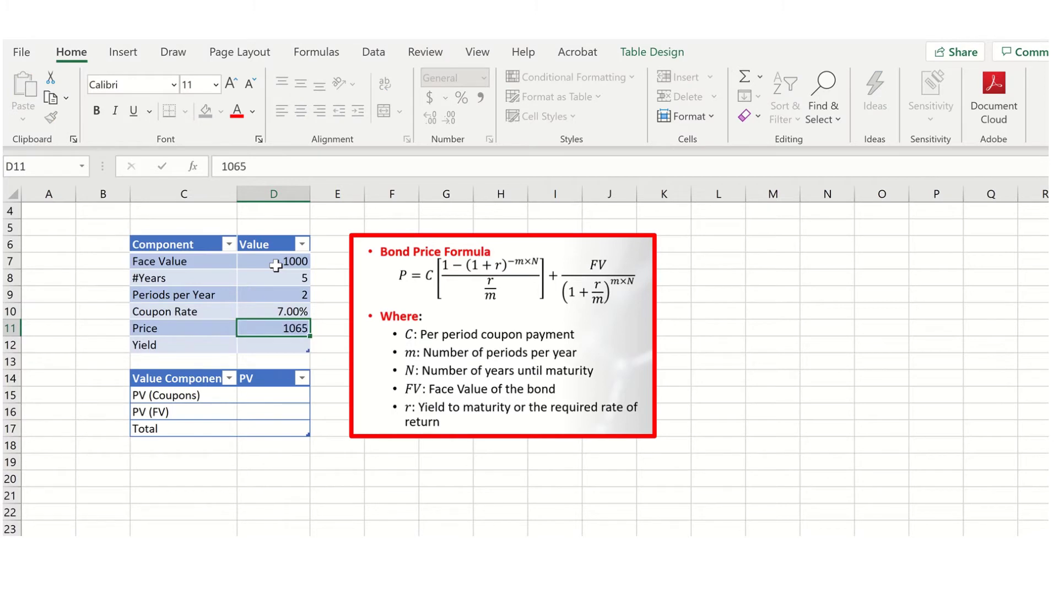
pyautogui.press('Return')
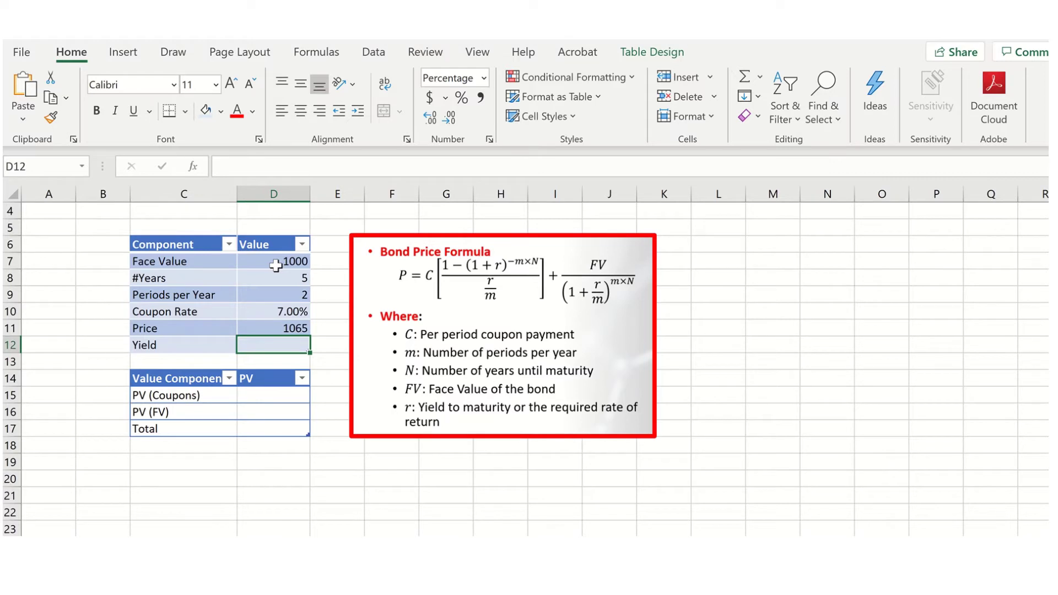
pyautogui.write('6')
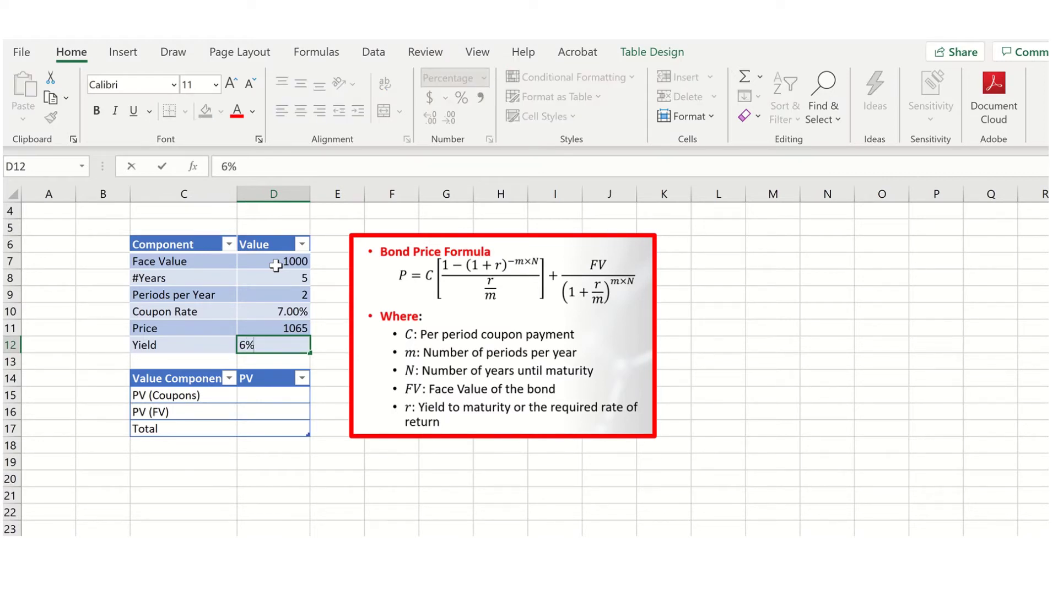
pyautogui.press('Return')
# Highlight the Yield value in cell D12 with a yellow fill.
pyautogui.press('Up')
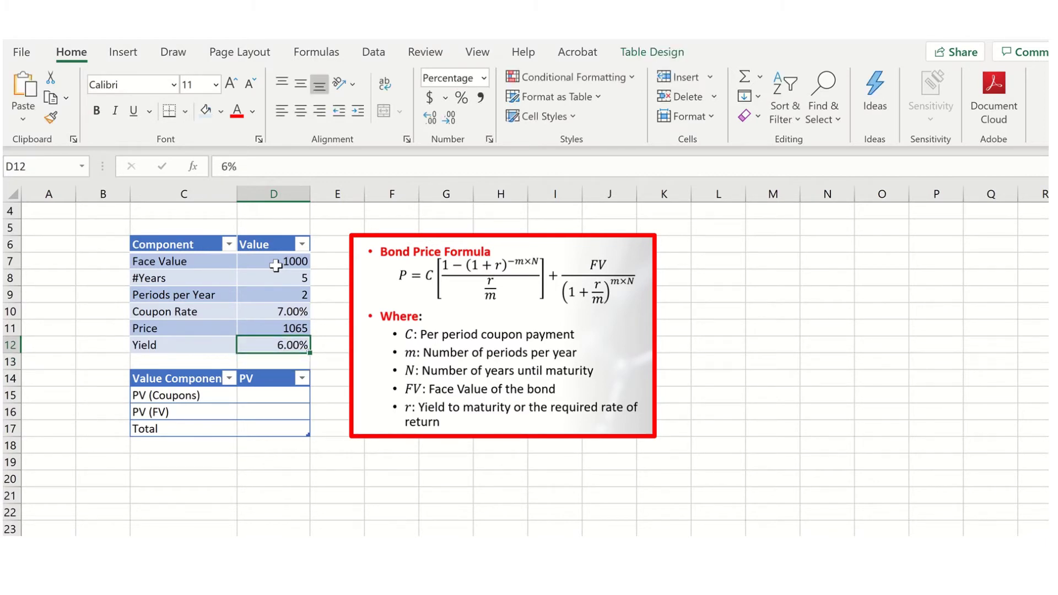
pyautogui.click(221, 111)
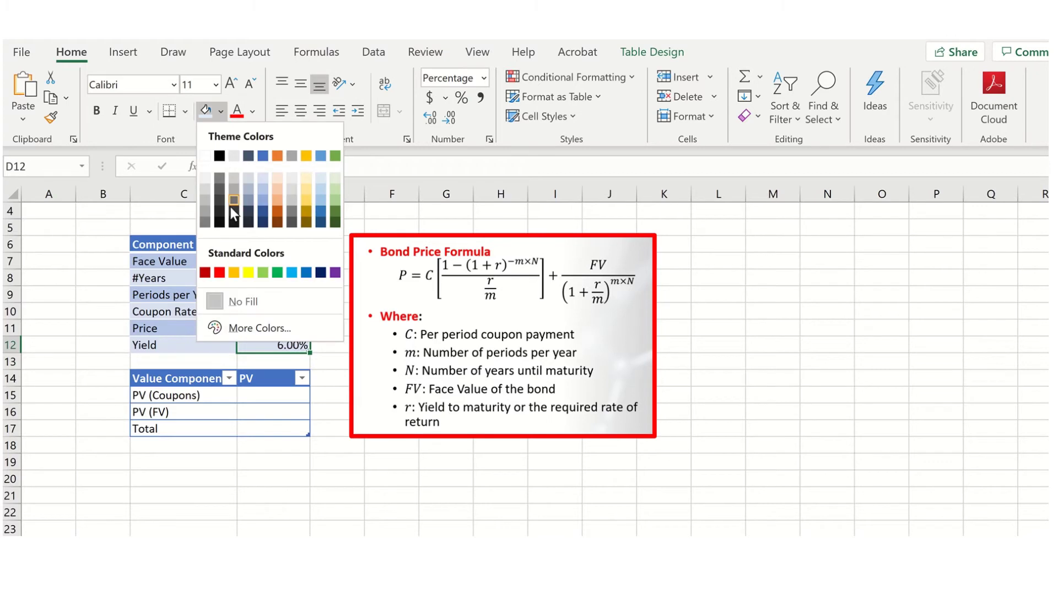
pyautogui.click(249, 273)
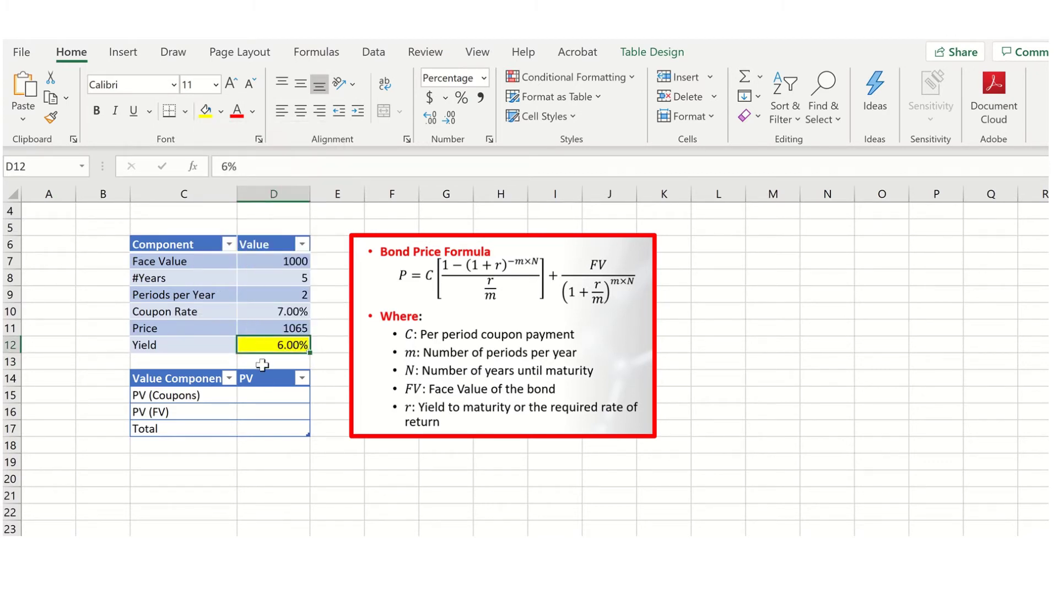
pyautogui.click(261, 397)
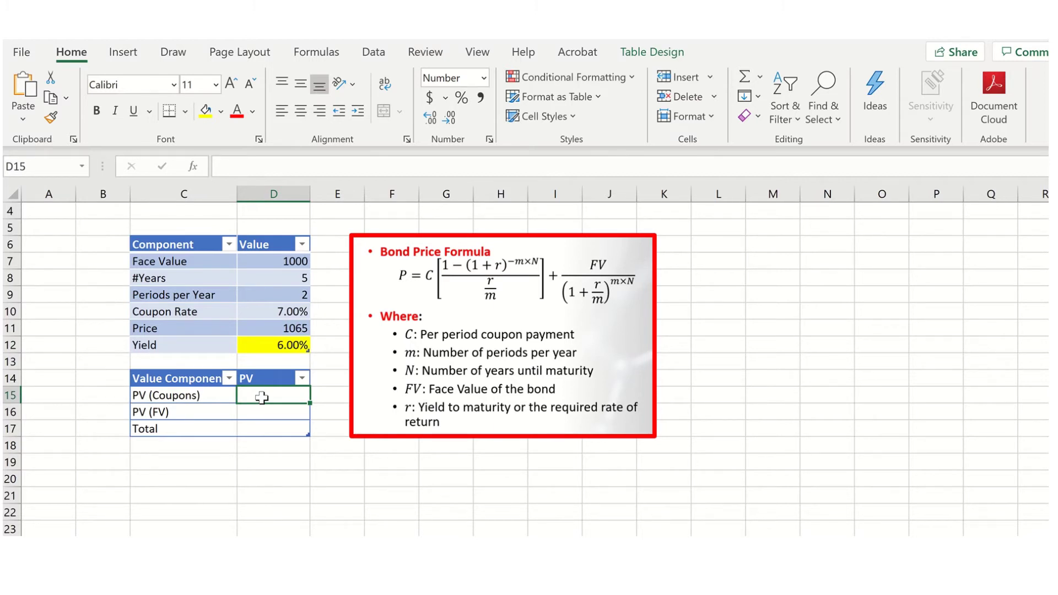
pyautogui.press('Return')
pyautogui.press('Return')
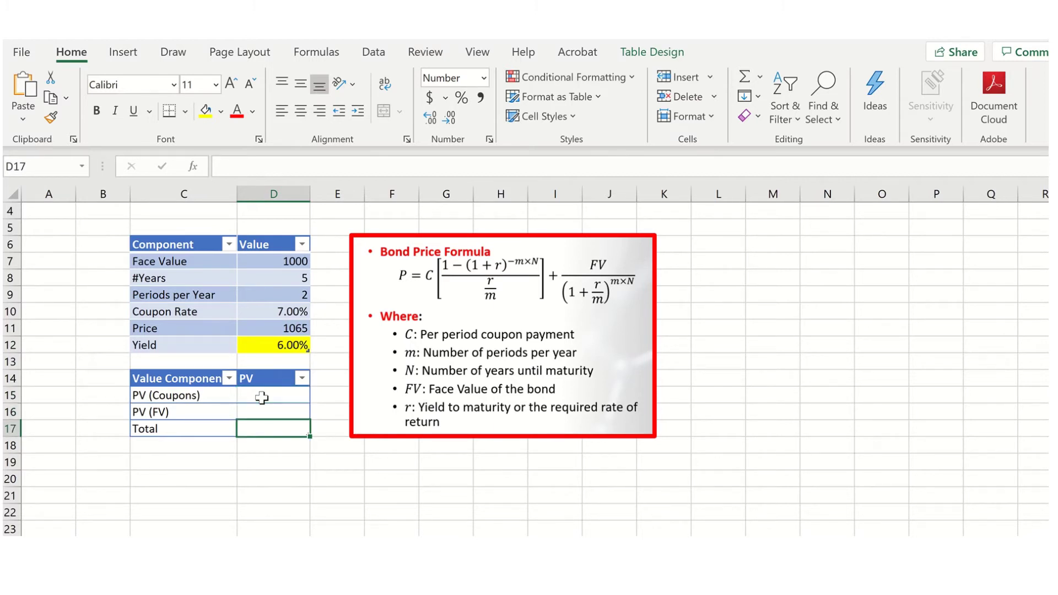
pyautogui.hotkey('shift', 'Left')
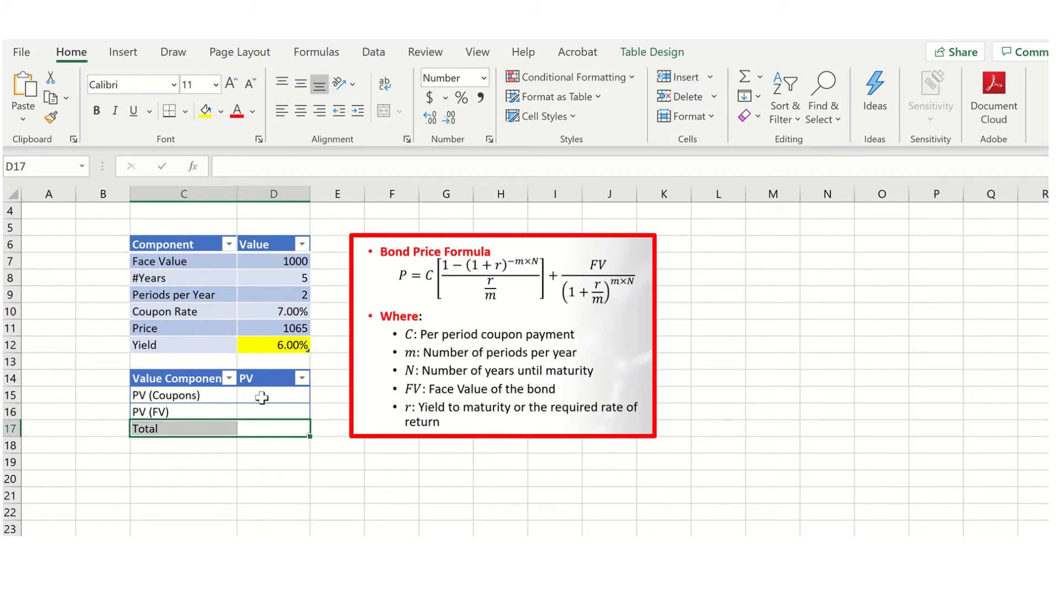
pyautogui.press('Right')
pyautogui.press('Left')
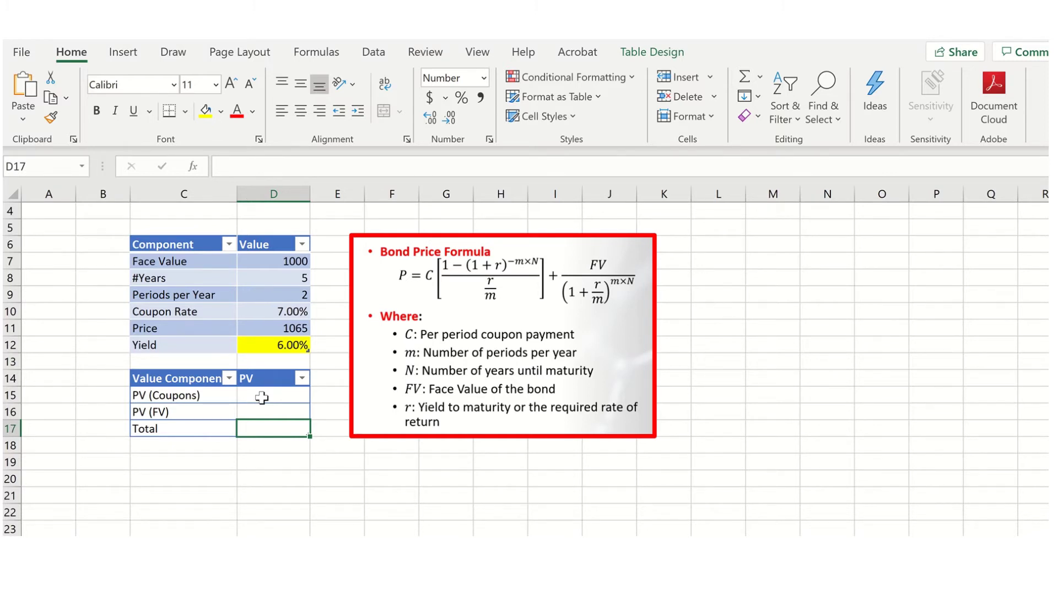
# Start the PV (Coupons) formula in D15 with the per-period coupon payment, =((D10/D9)*D7)*.
pyautogui.press('Up')
pyautogui.press('Up')
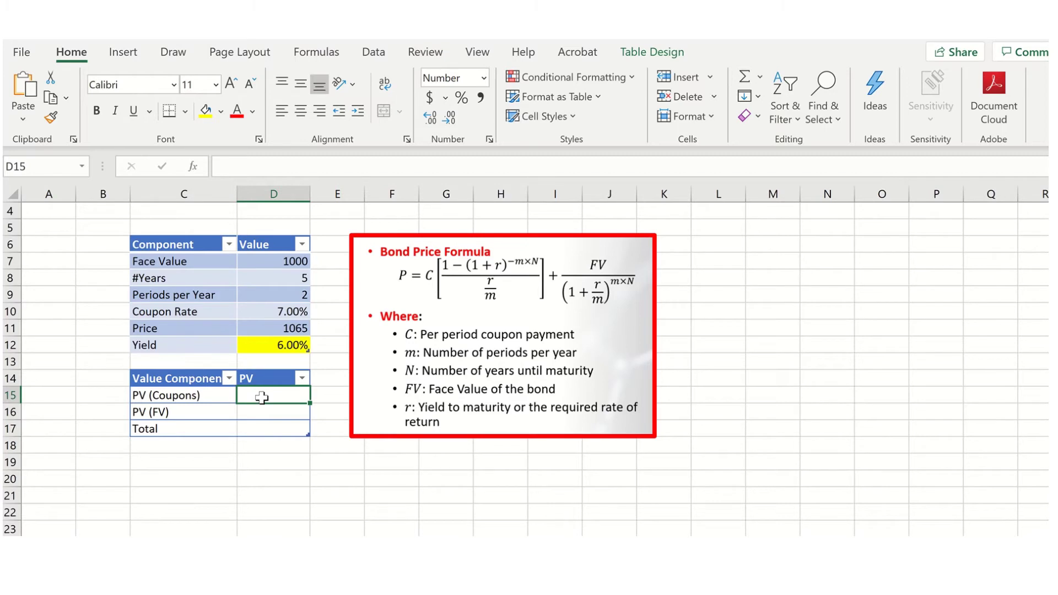
pyautogui.write('=')
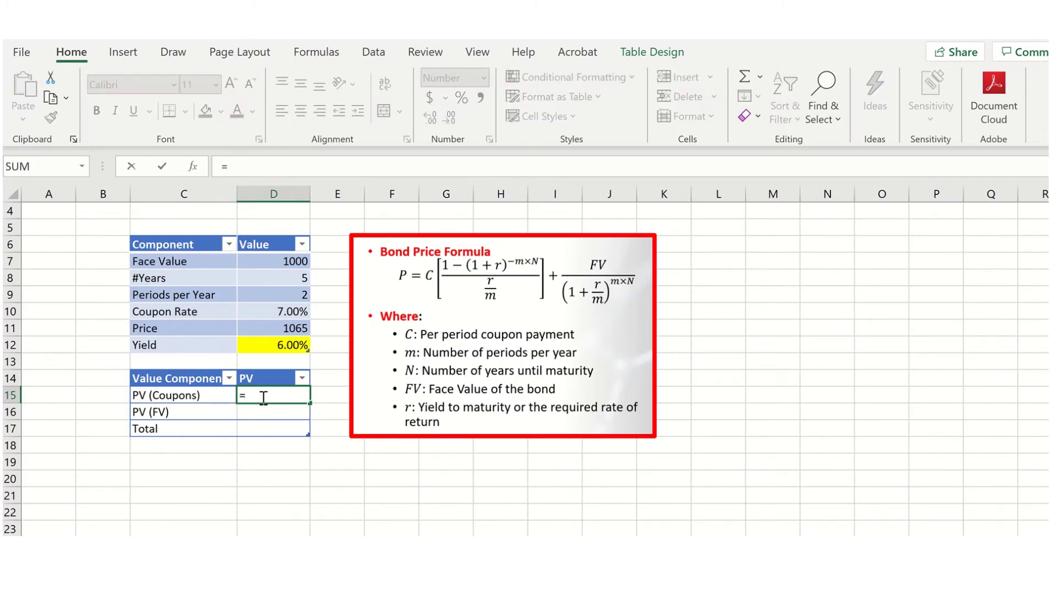
pyautogui.write('((')
pyautogui.click(299, 313)
pyautogui.write('/')
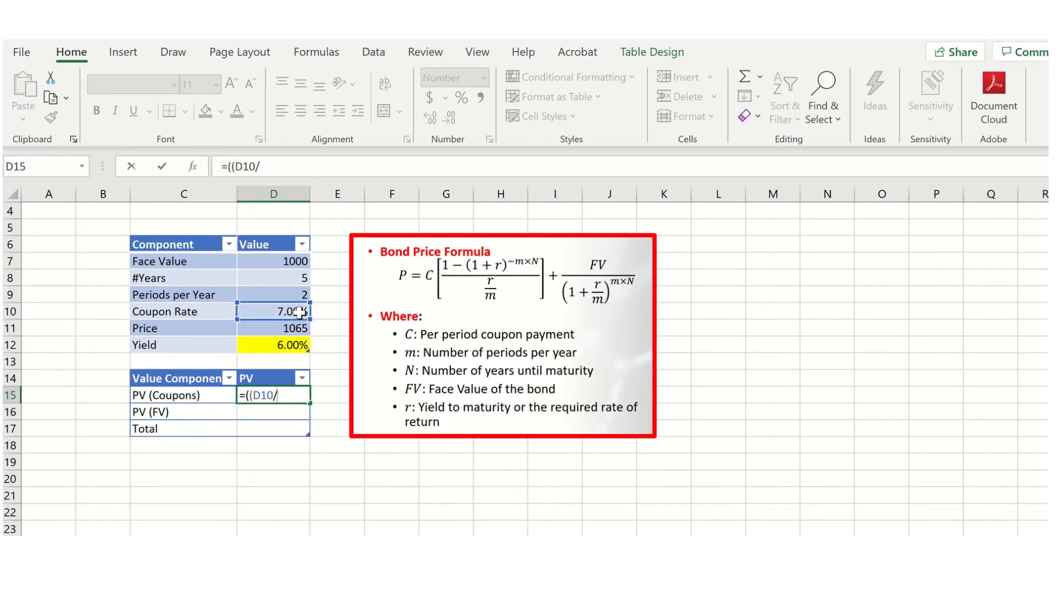
pyautogui.click(299, 299)
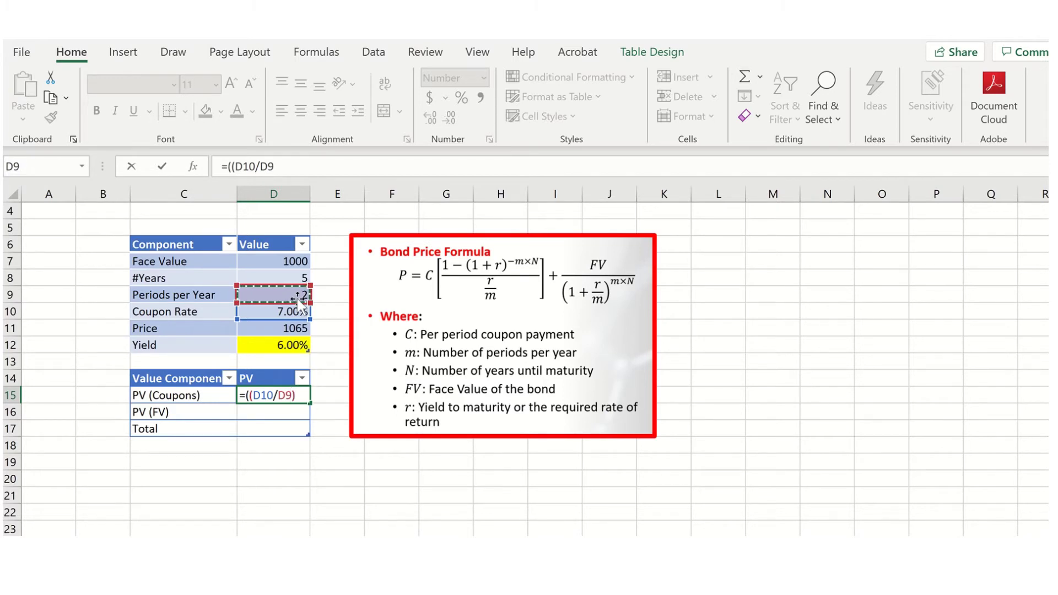
pyautogui.write(')*')
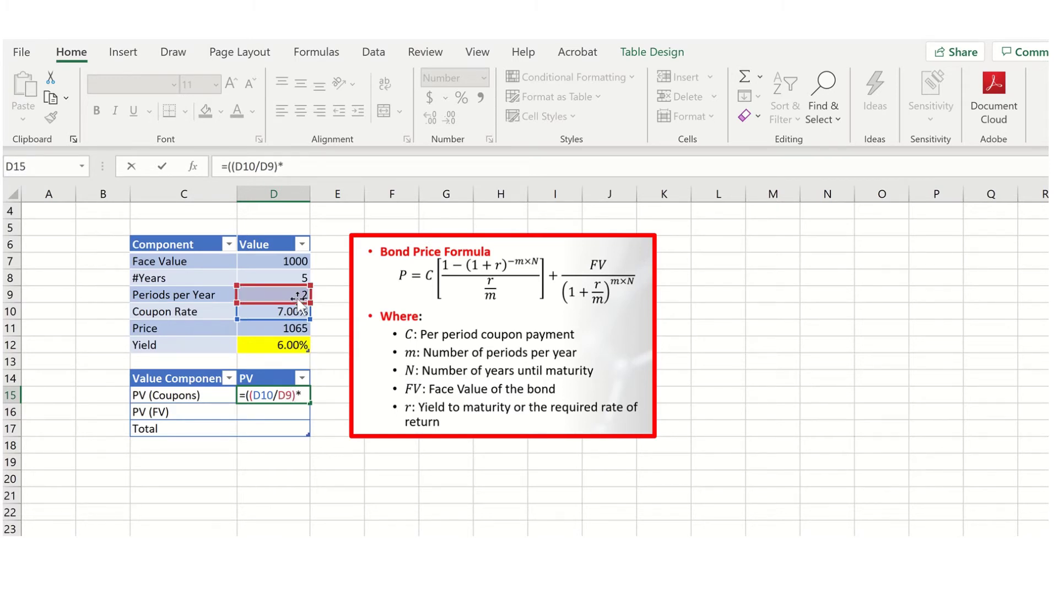
pyautogui.click(296, 262)
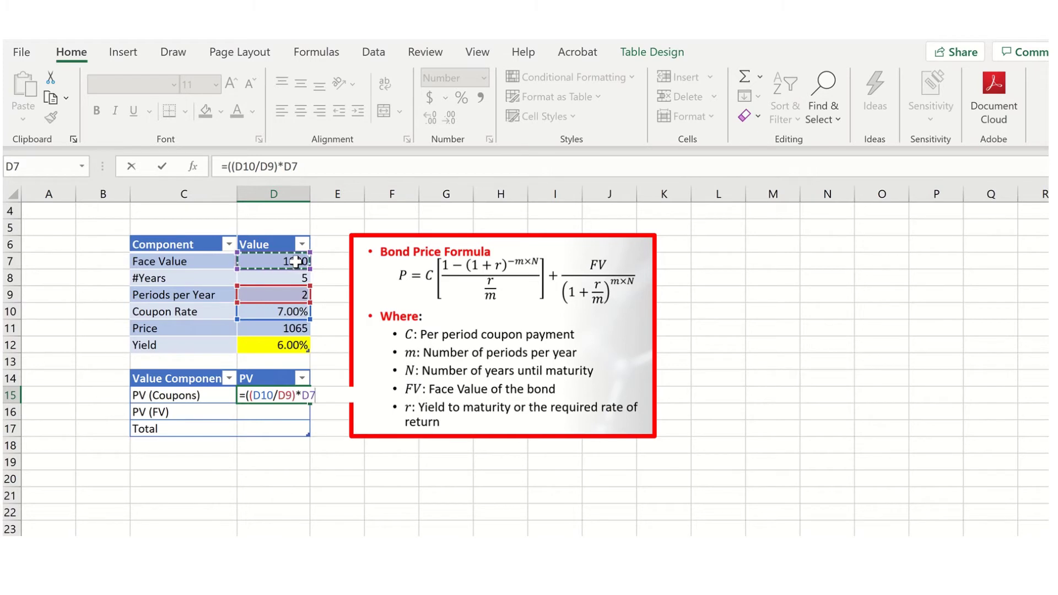
pyautogui.write(')*')
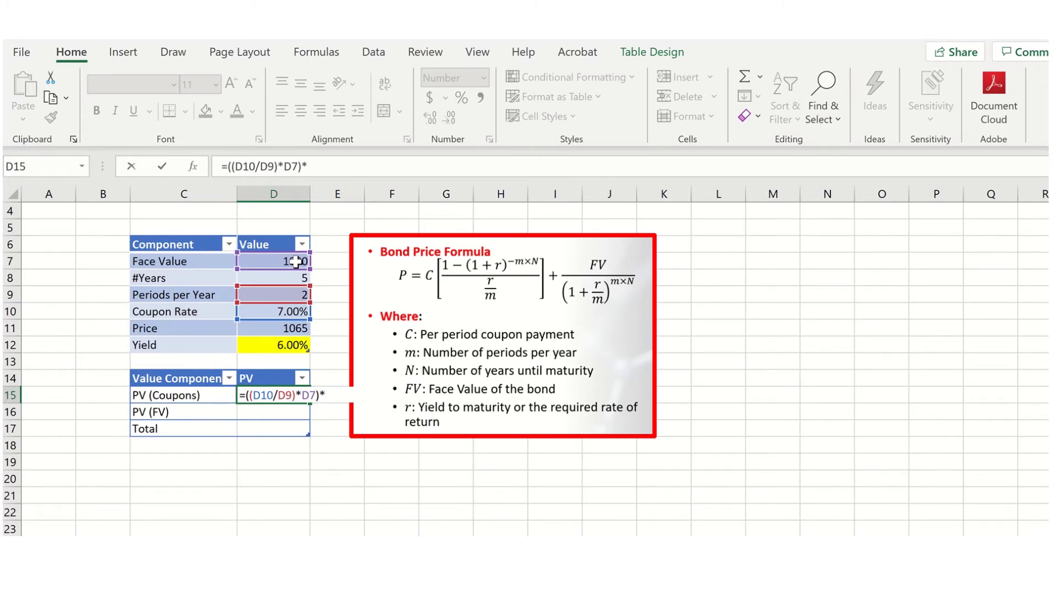
# Extend the PV (Coupons) formula with the annuity numerator, ((1-(1+D12/D9)^(-D9*D8.
pyautogui.write('((1-(1+')
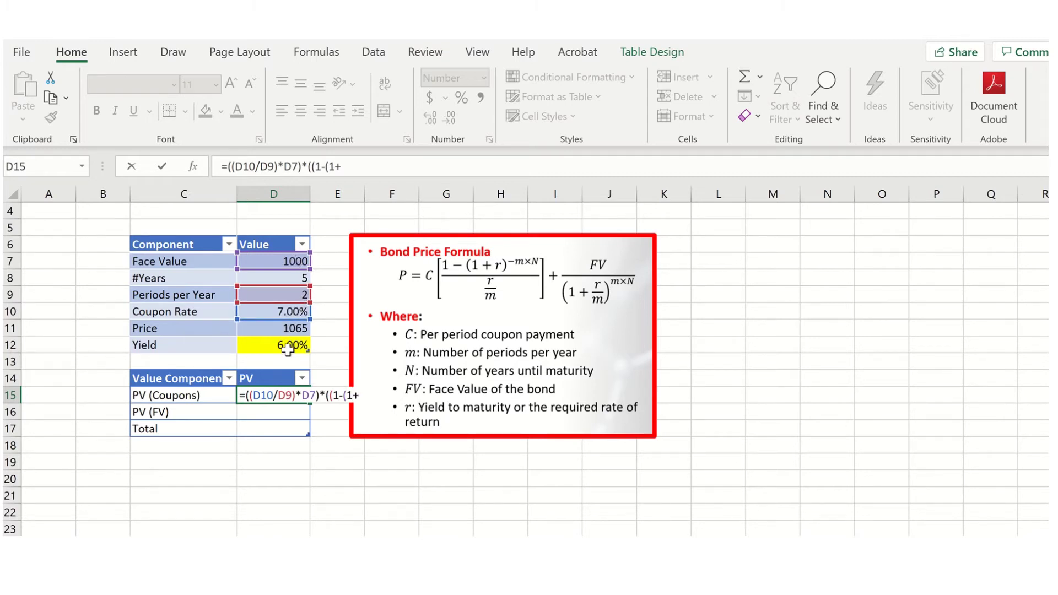
pyautogui.click(286, 348)
pyautogui.write('/')
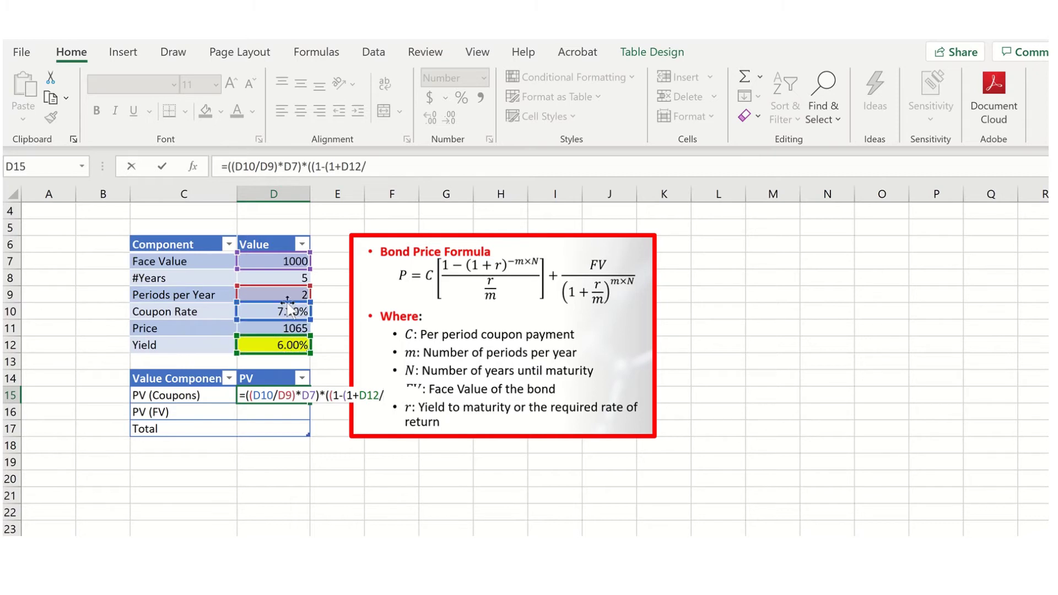
pyautogui.click(285, 295)
pyautogui.write(')')
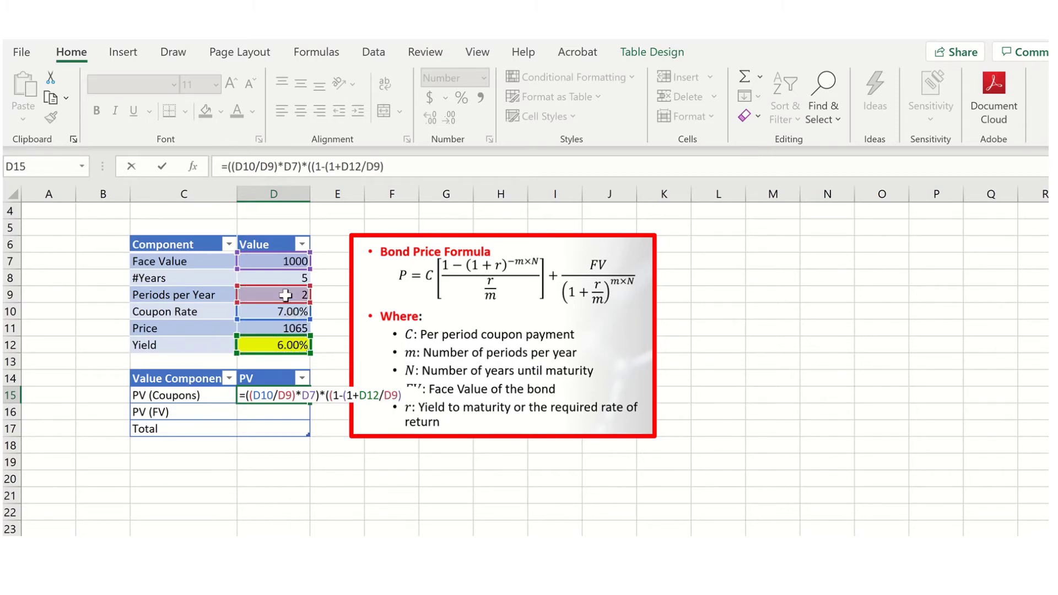
pyautogui.write('^(-')
pyautogui.click(286, 296)
pyautogui.write('*')
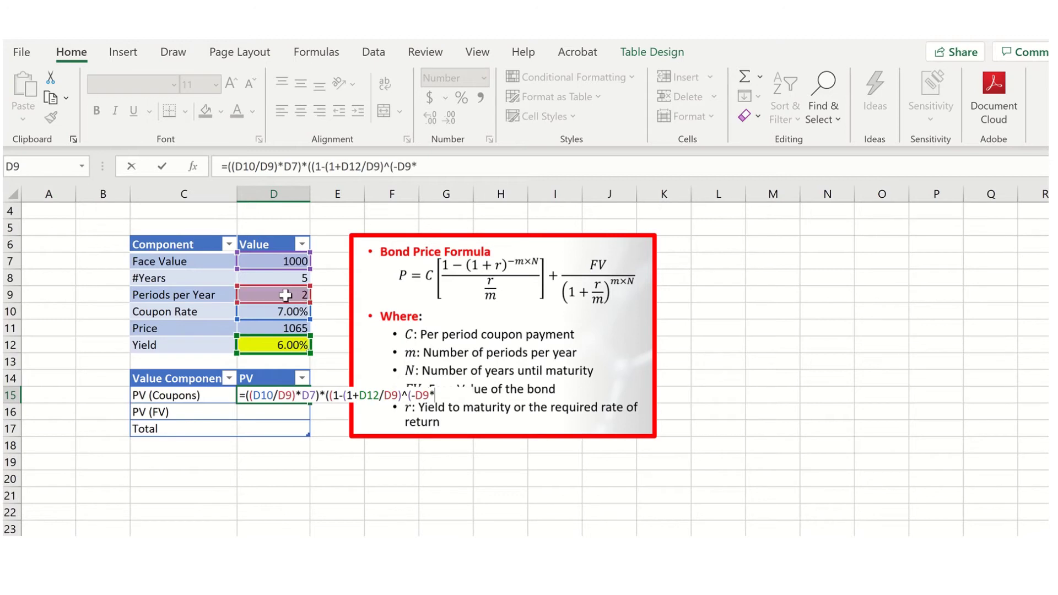
pyautogui.click(288, 281)
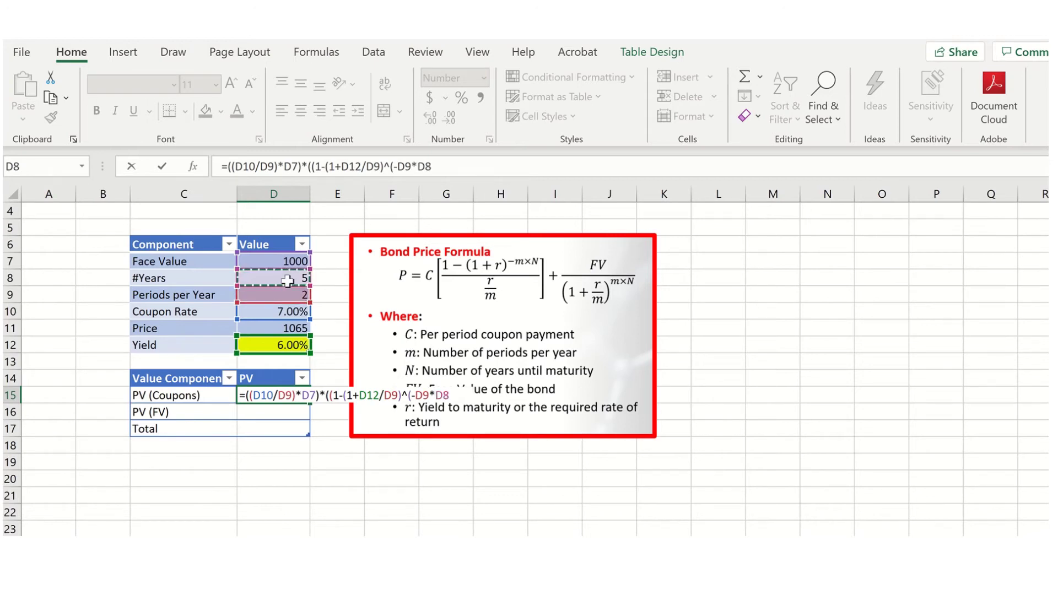
# Complete the PV (Coupons) formula in D15 by closing the annuity numerator and dividing it by the per-period yield, ))/(D12/D9)).
pyautogui.write('))/(')
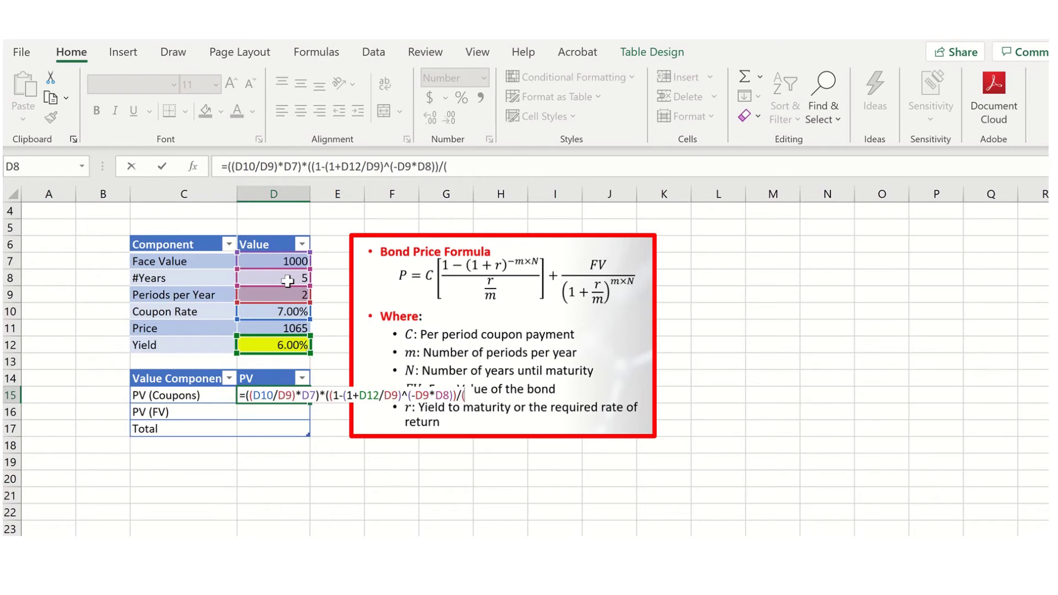
pyautogui.click(282, 344)
pyautogui.write('/')
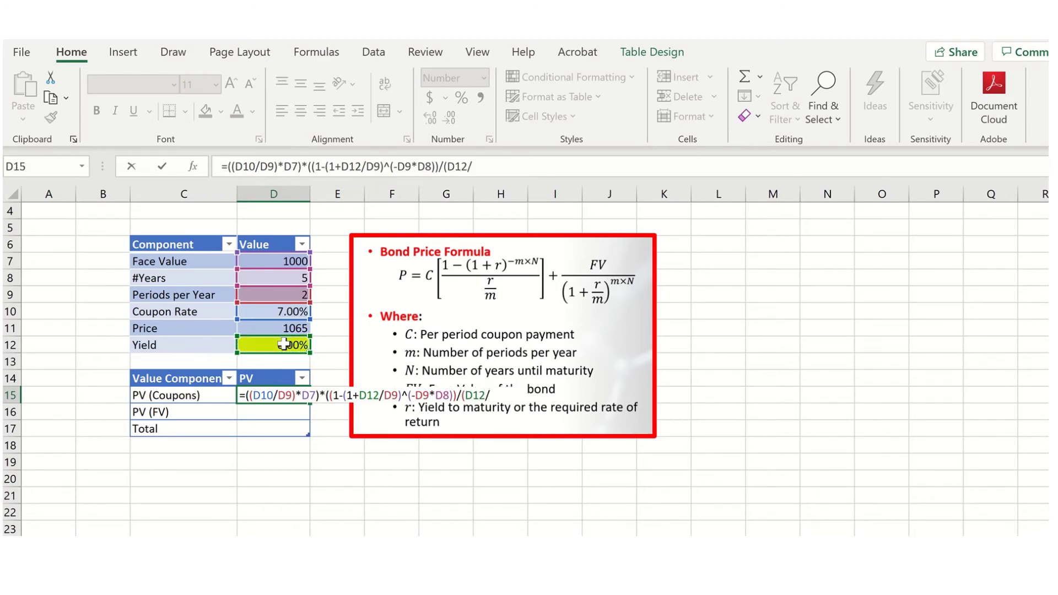
pyautogui.click(283, 294)
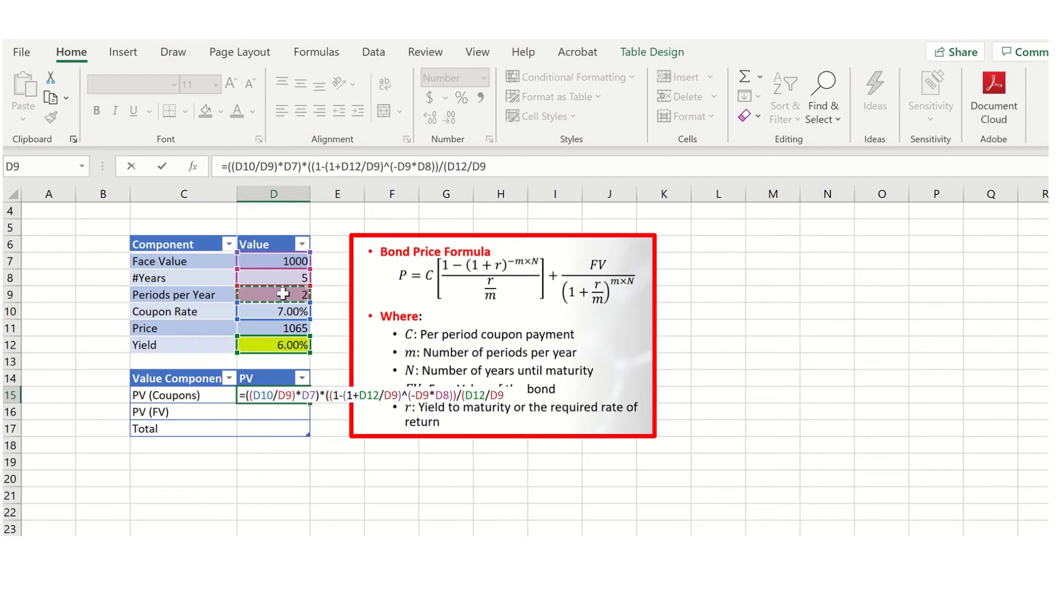
pyautogui.write('))')
pyautogui.press('Return')
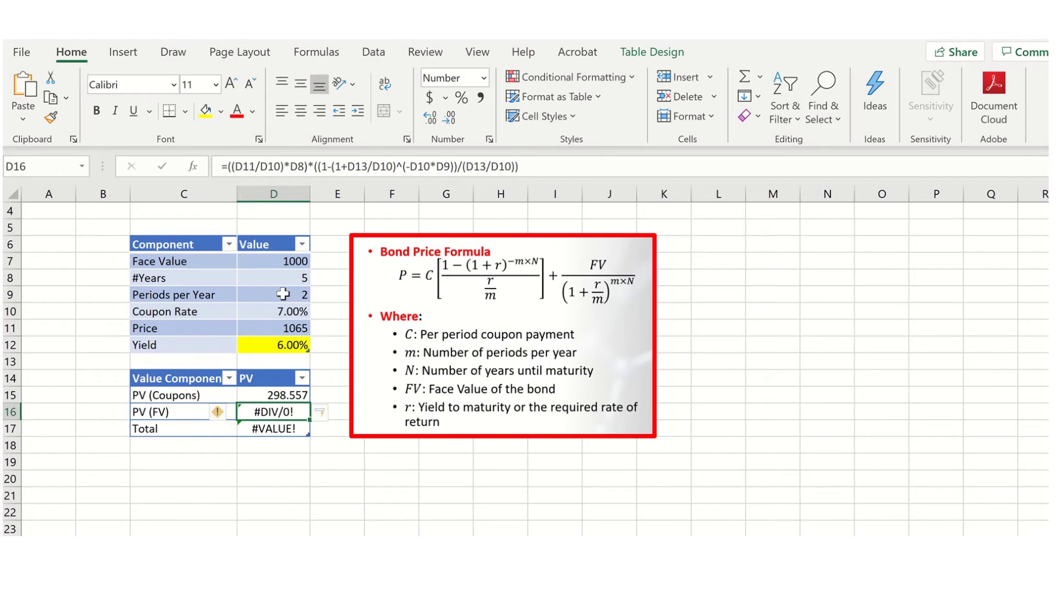
# Clear the automatically filled formulas from the PV (FV) and Total cells, D16:D17.
pyautogui.hotkey('shift', 'Down')
pyautogui.press('Delete')
pyautogui.press('Down')
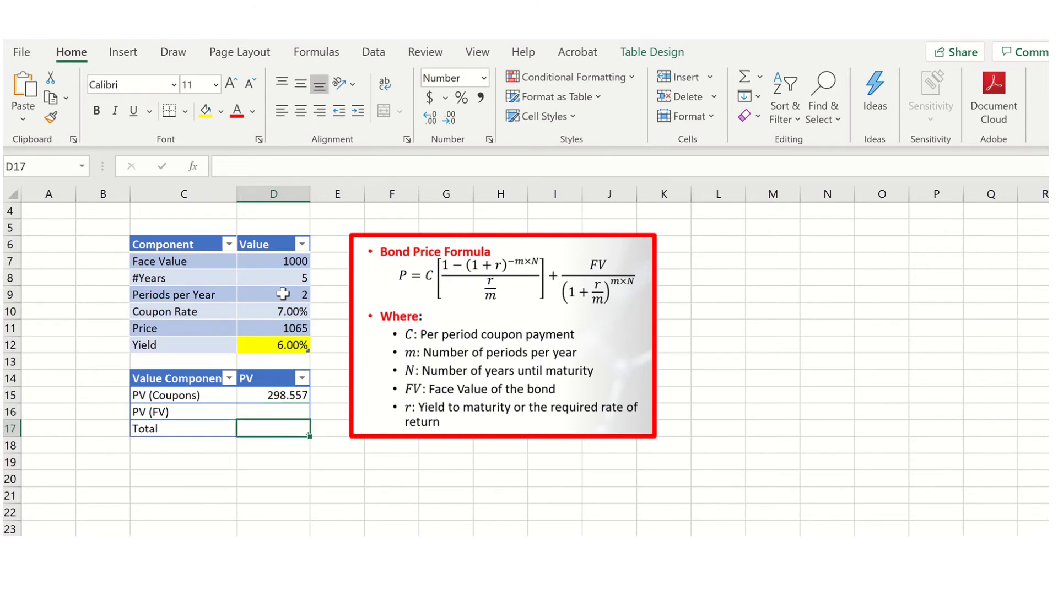
# Start the PV (FV) formula in D16 by dividing the face value by the per-period discount factor, =D7/(1+D12/D9.
pyautogui.press('Up')
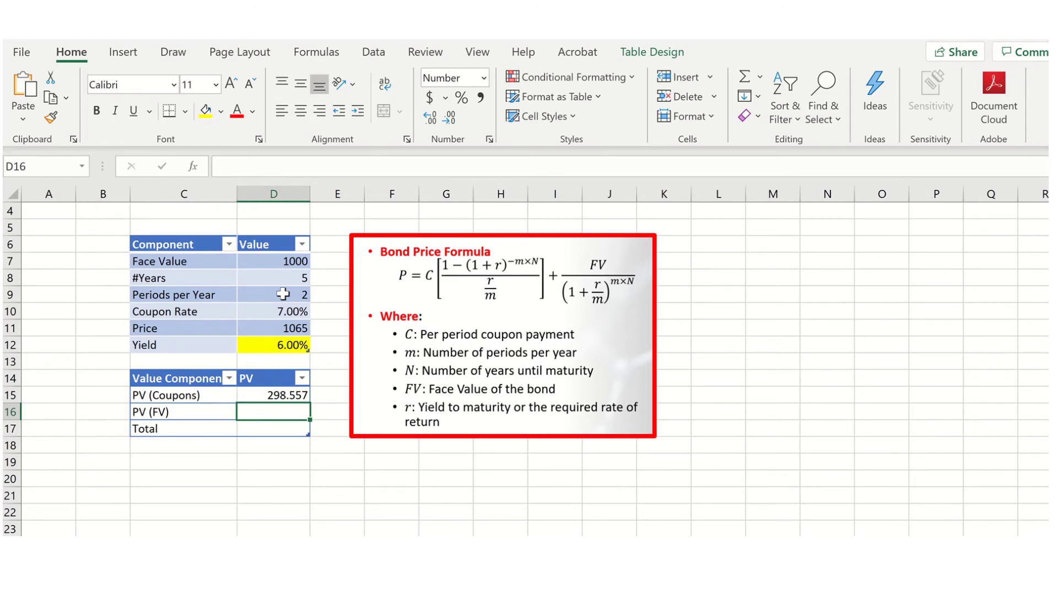
pyautogui.write('=')
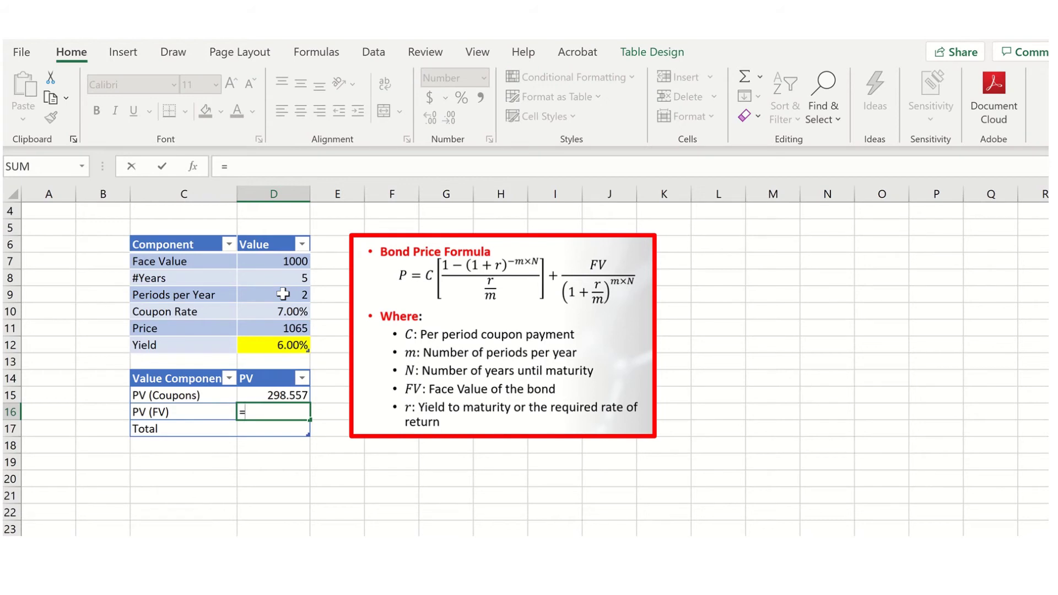
pyautogui.click(279, 264)
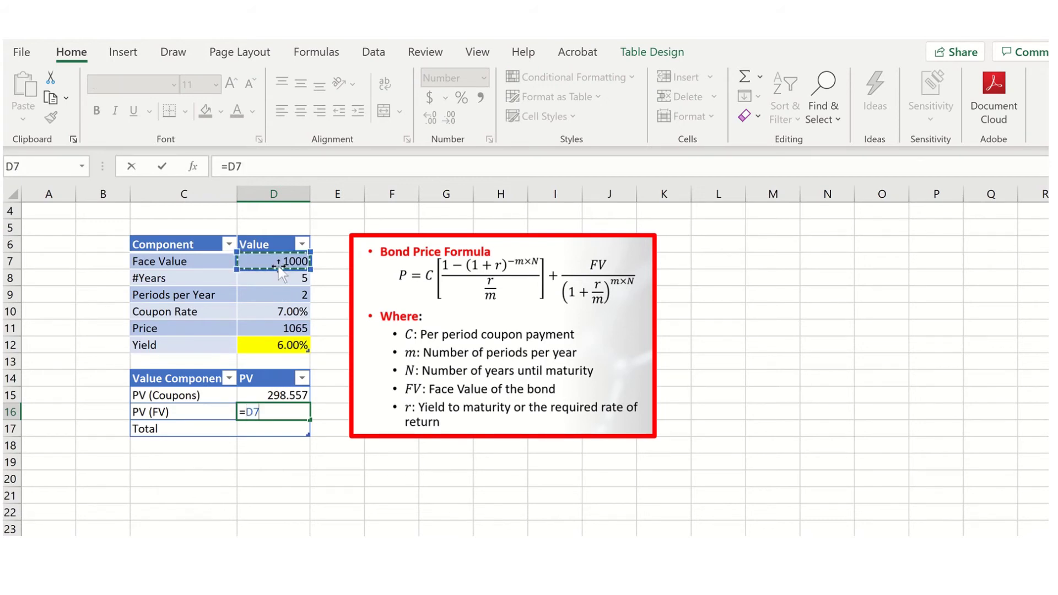
pyautogui.write('/')
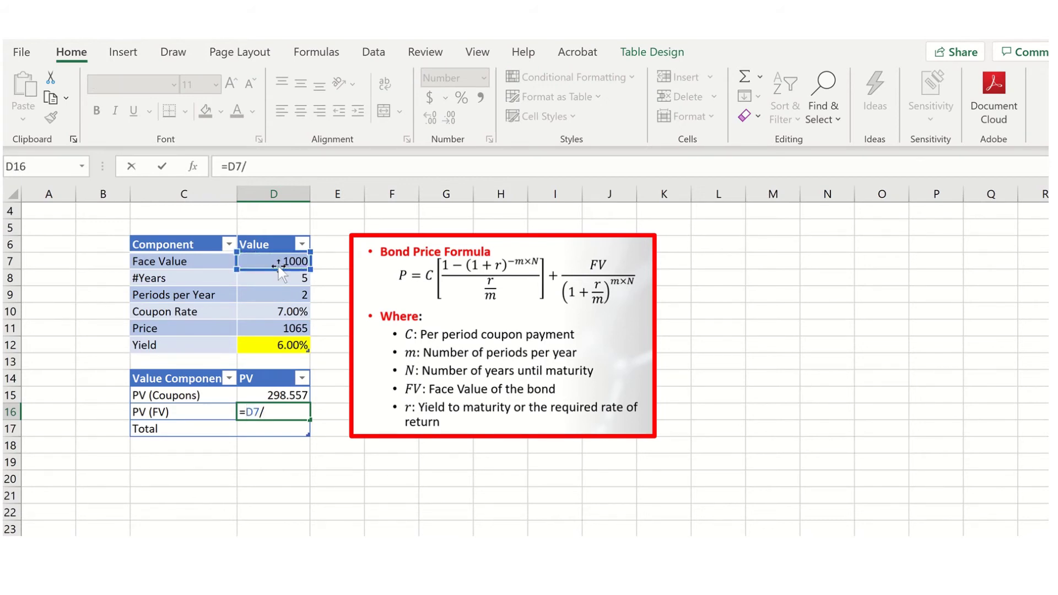
pyautogui.write('(1+')
pyautogui.click(287, 344)
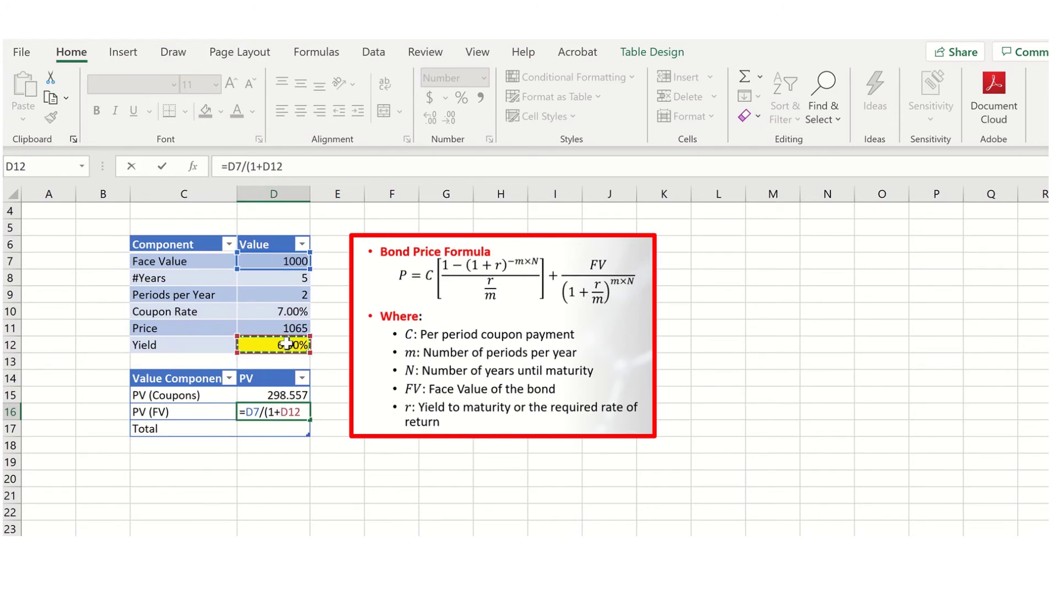
pyautogui.write('/')
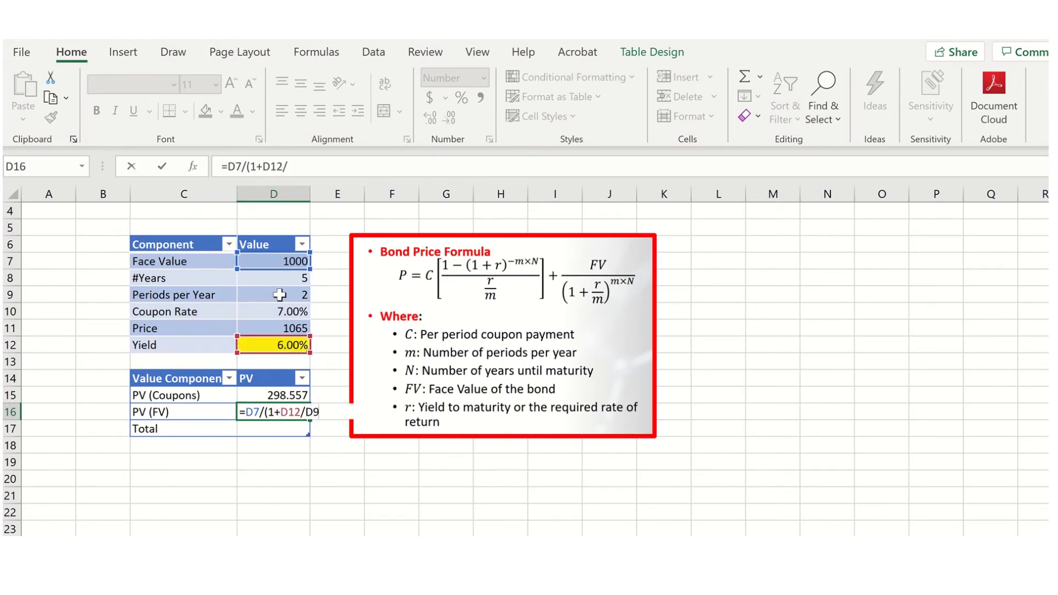
pyautogui.click(280, 295)
# Finish the PV (FV) formula by raising the discount factor to the number of periods, )^(D9*D8).
pyautogui.write(')^(')
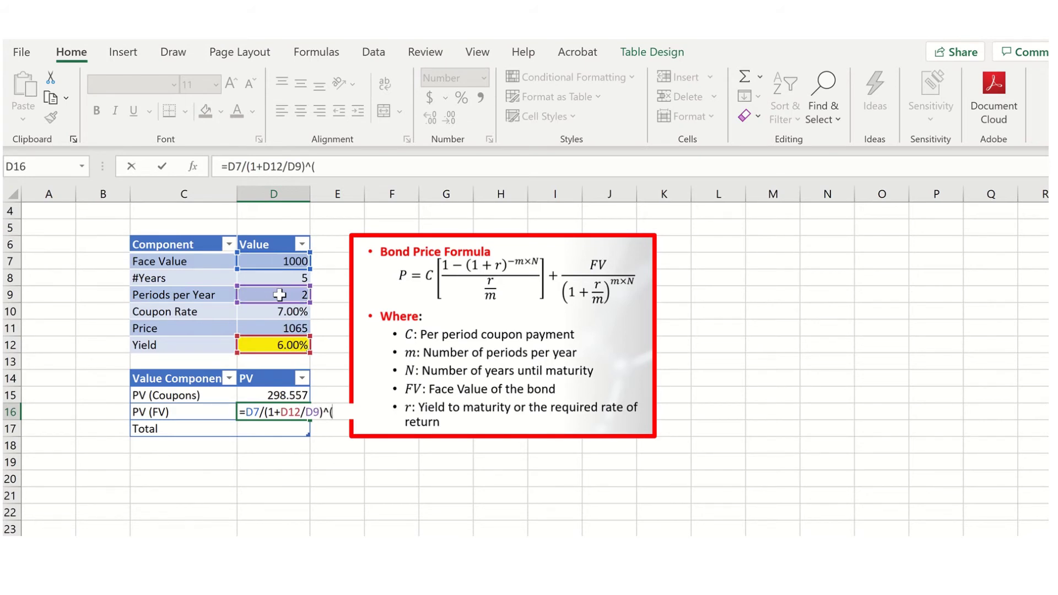
pyautogui.click(279, 296)
pyautogui.write('*')
pyautogui.click(286, 280)
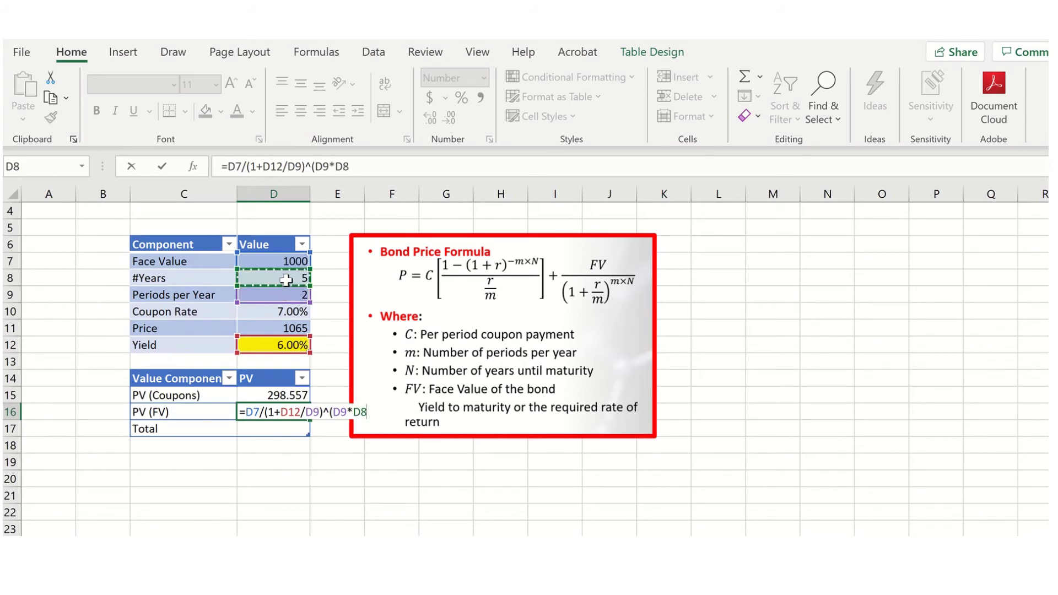
pyautogui.write(')')
pyautogui.press('Return')
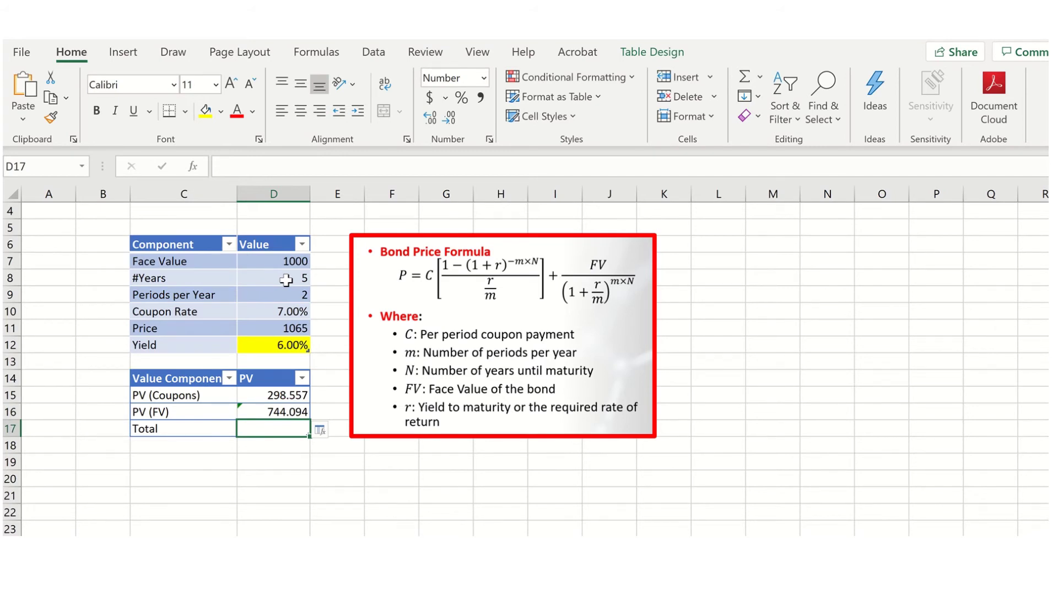
# Sum the PV (Coupons) and PV (FV) values in D17 and highlight the Total with a yellow fill.
pyautogui.hotkey('alt', '=')
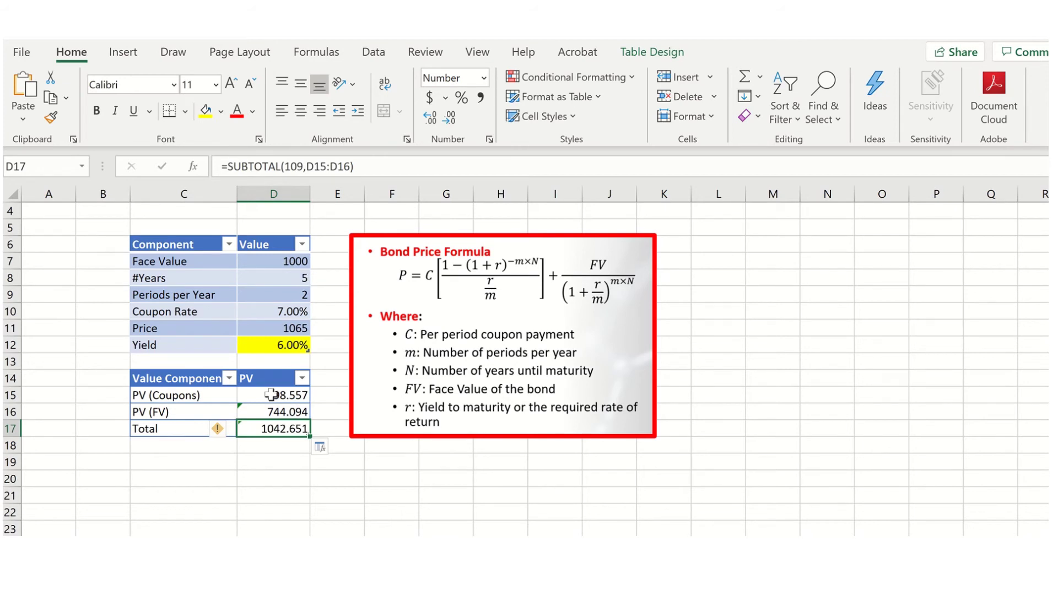
pyautogui.click(265, 397)
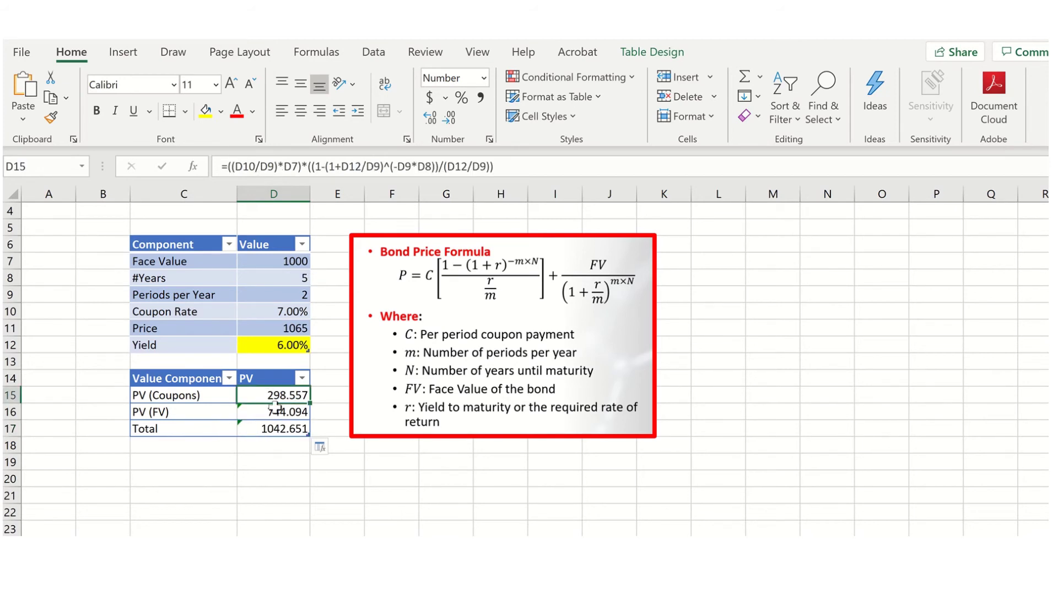
pyautogui.click(277, 411)
pyautogui.press('Up')
pyautogui.press('Up')
pyautogui.press('Up')
pyautogui.press('Up')
pyautogui.press('Down')
pyautogui.press('Down')
pyautogui.press('Down')
pyautogui.press('Down')
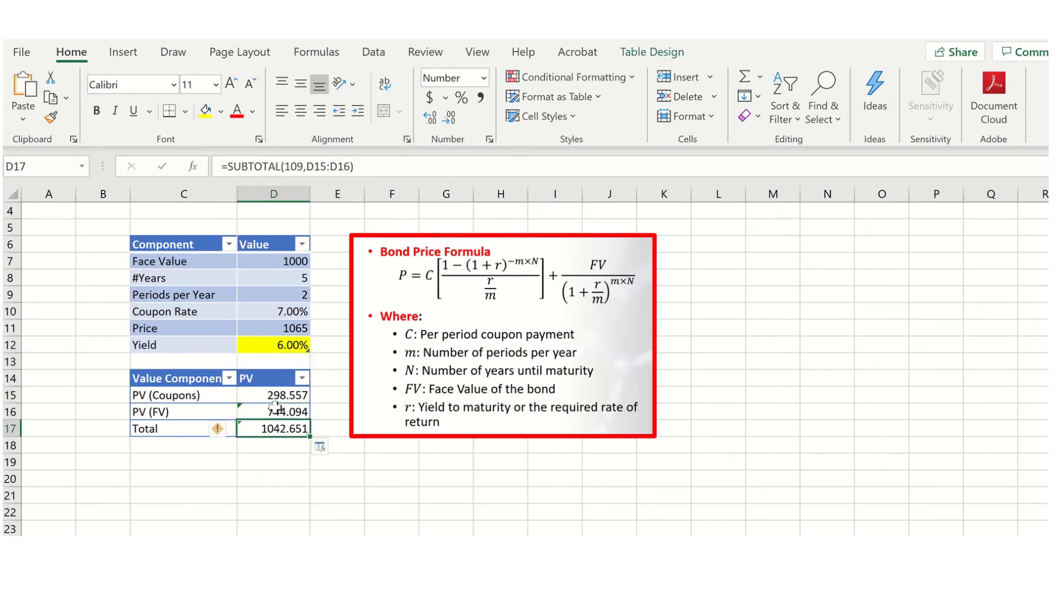
pyautogui.click(207, 112)
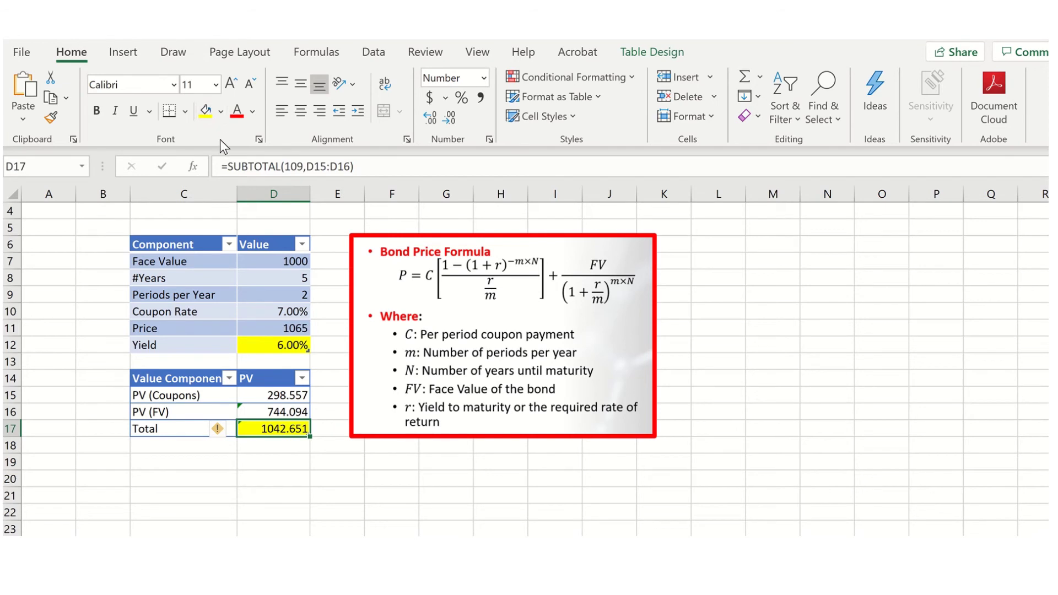
# Check in the Excel add-ins list whether the Solver Add-in is enabled, leaving the selection as it is.
pyautogui.click(297, 328)
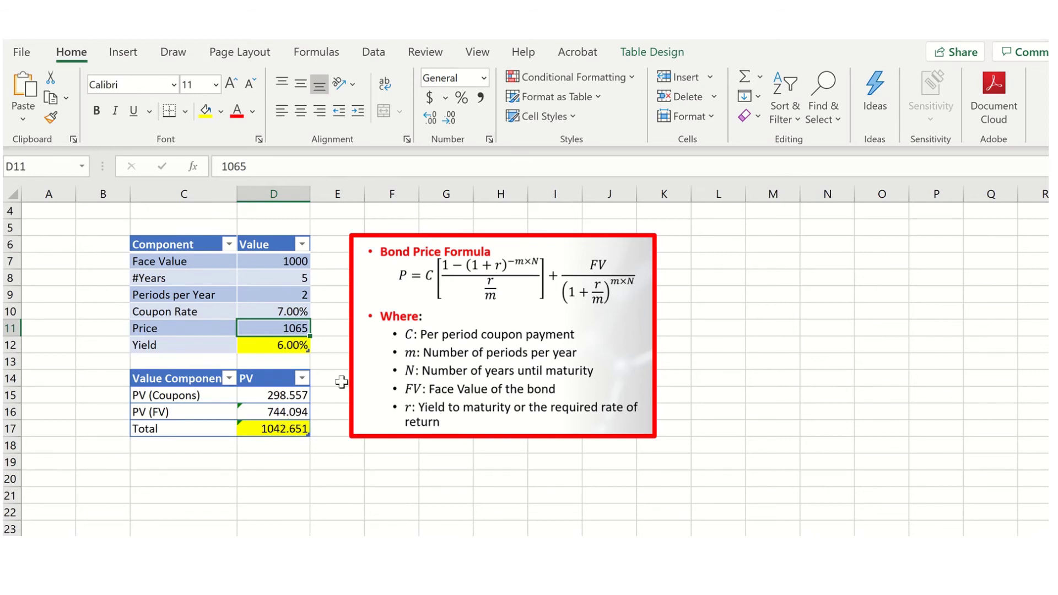
pyautogui.click(376, 56)
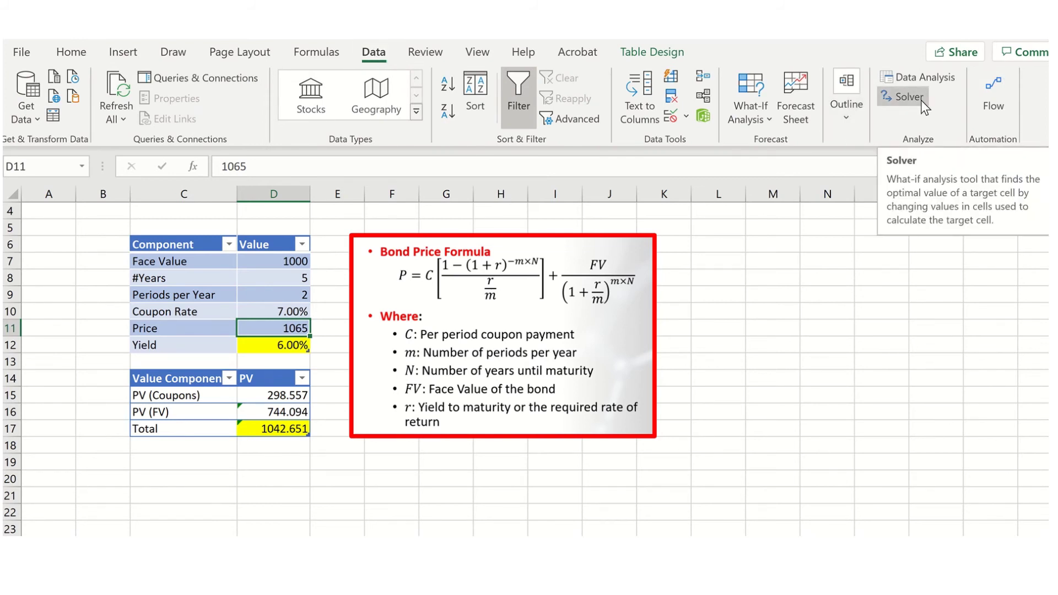
pyautogui.click(22, 55)
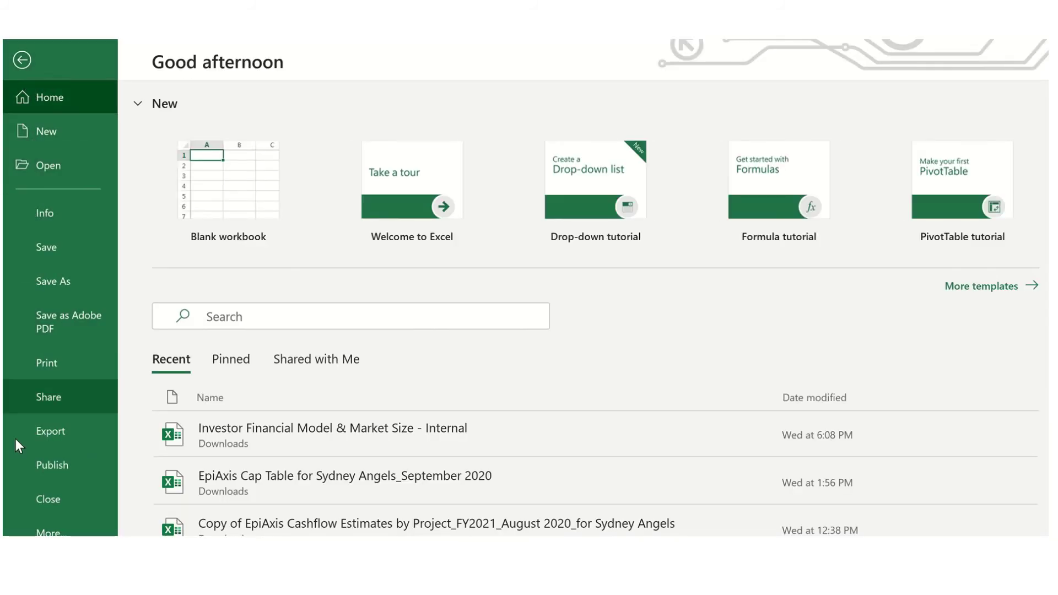
pyautogui.click(58, 532)
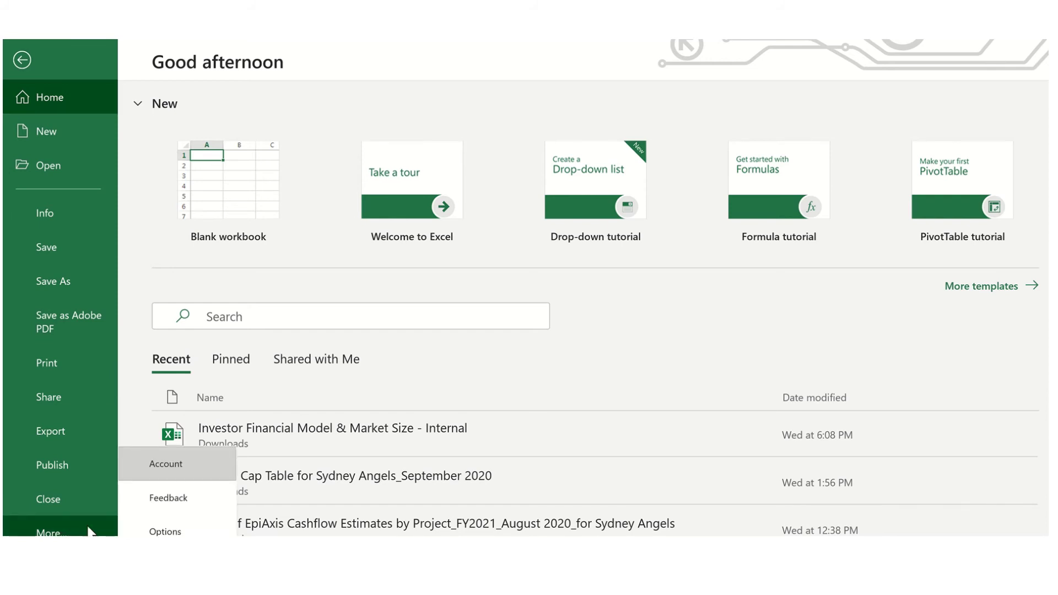
pyautogui.click(161, 531)
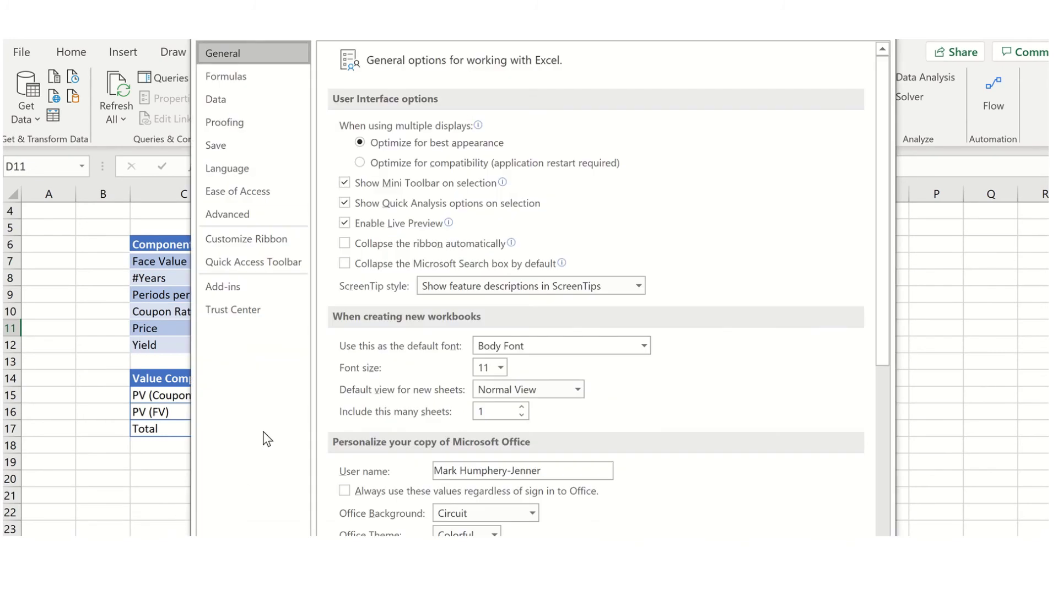
pyautogui.click(235, 285)
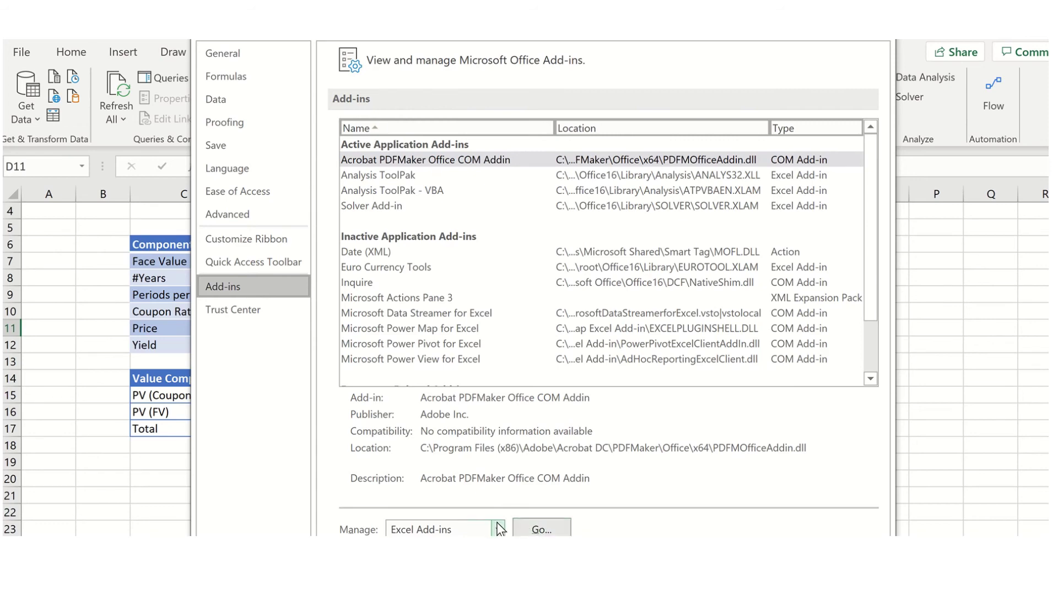
pyautogui.click(539, 529)
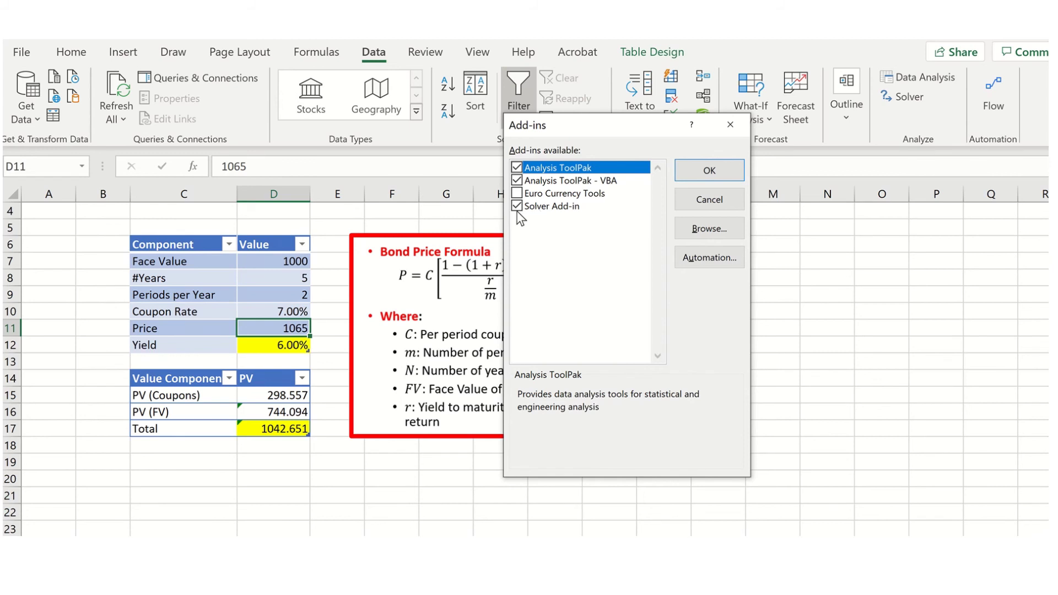
pyautogui.click(706, 203)
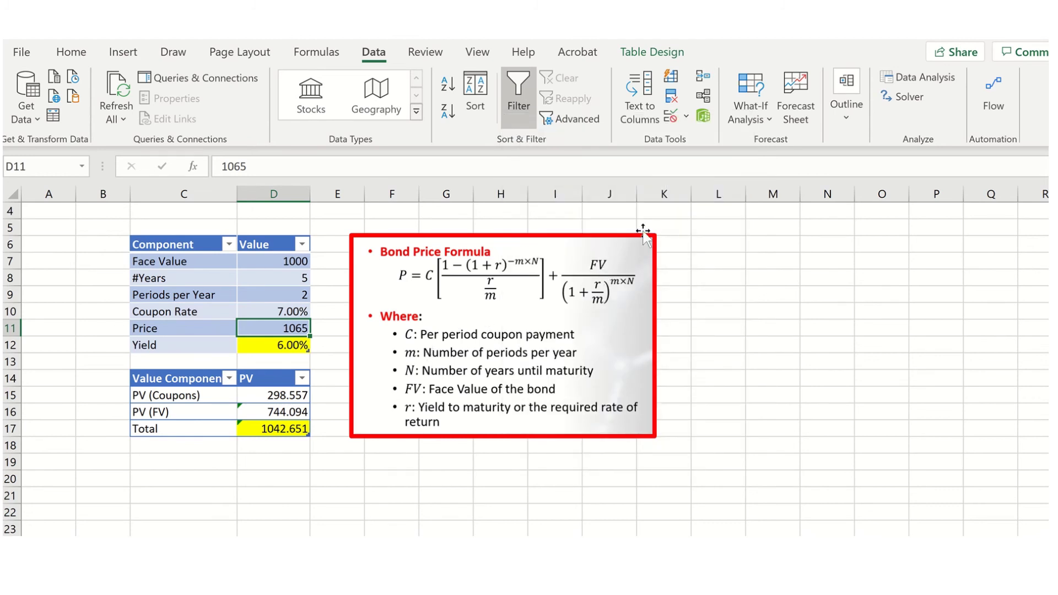
# Set up Solver with the Total in D17 as the objective and a target value of 1065.
pyautogui.click(896, 105)
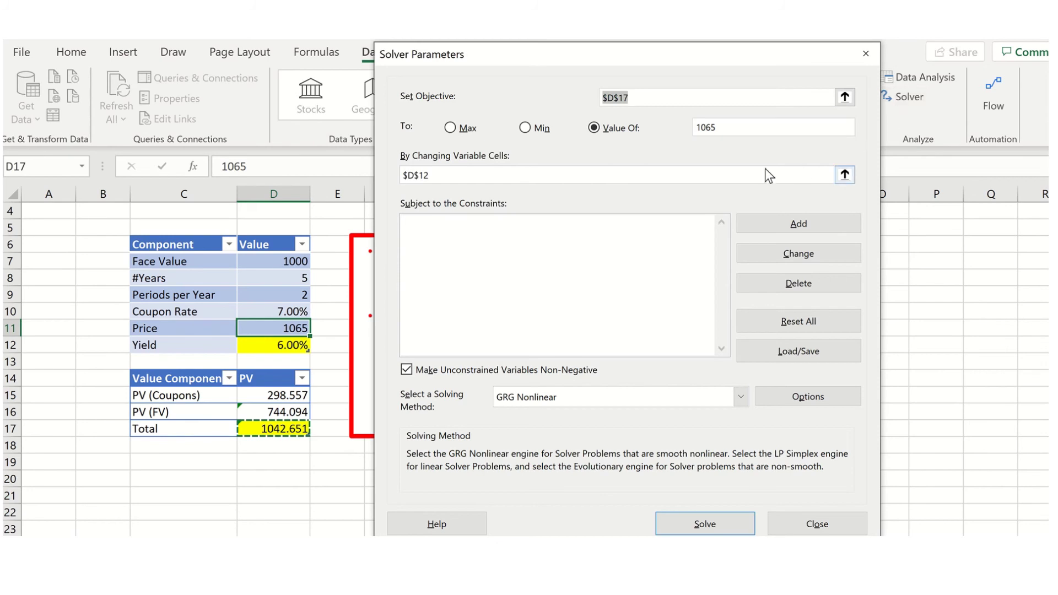
pyautogui.click(845, 97)
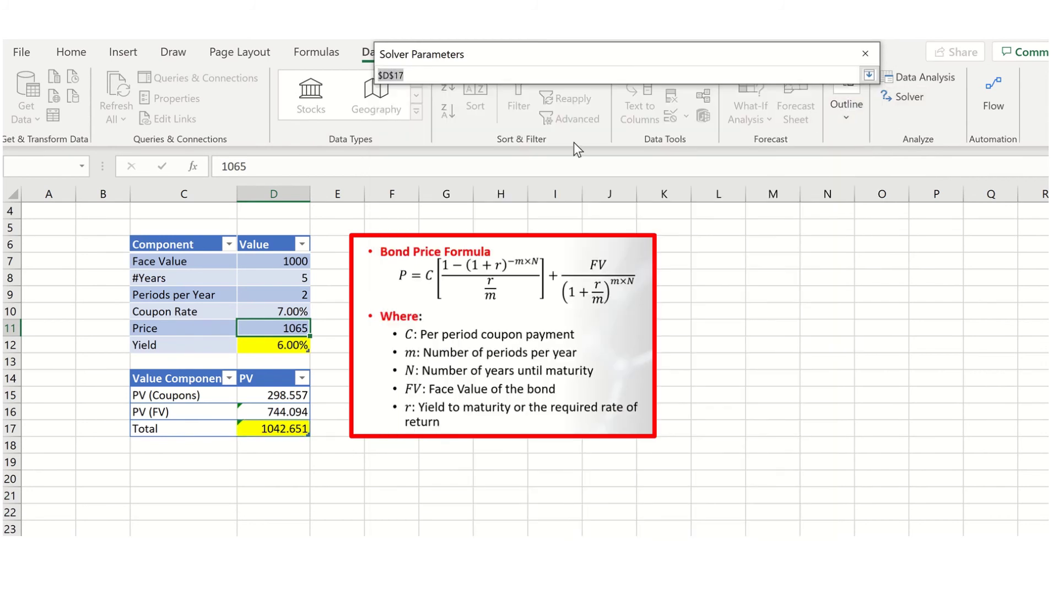
pyautogui.click(292, 427)
pyautogui.press('Return')
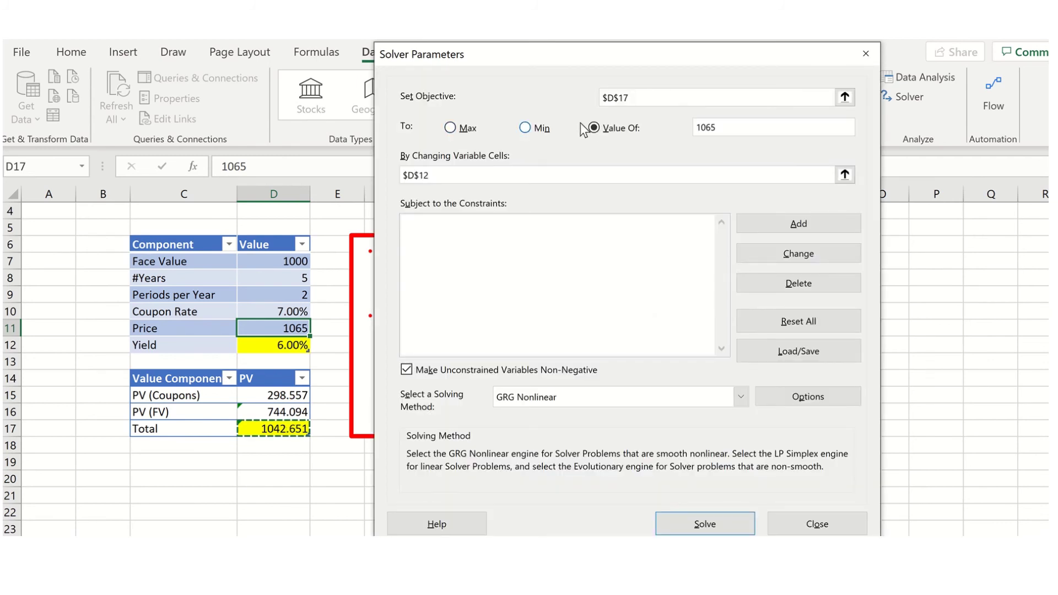
pyautogui.moveTo(726, 128); pyautogui.dragTo(690, 126)
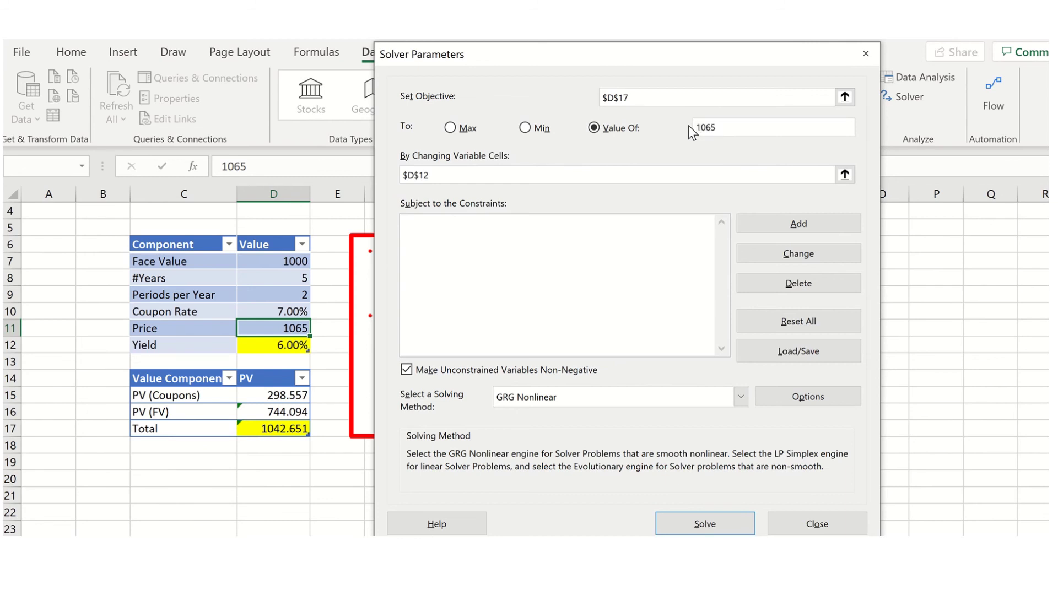
# Solve for the target by changing the Yield in D12, and keep the Solver solution.
pyautogui.click(845, 174)
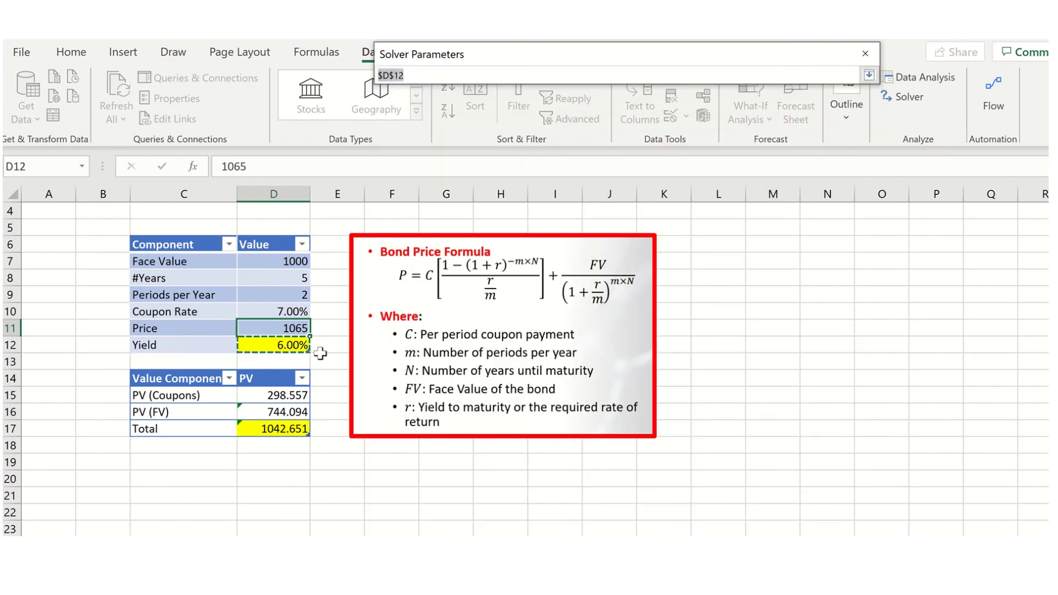
pyautogui.click(280, 346)
pyautogui.press('Return')
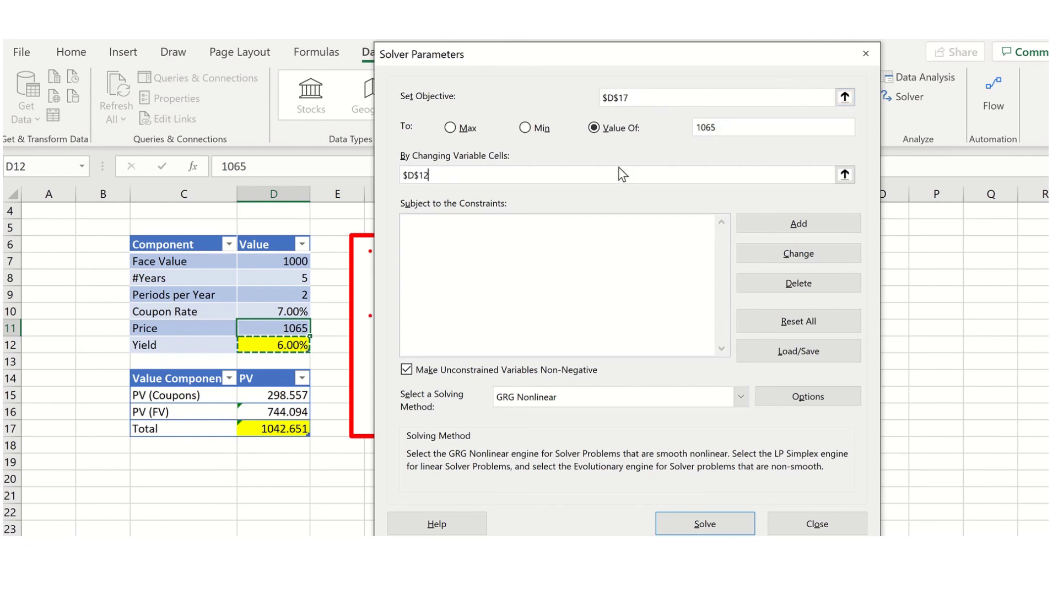
pyautogui.click(695, 515)
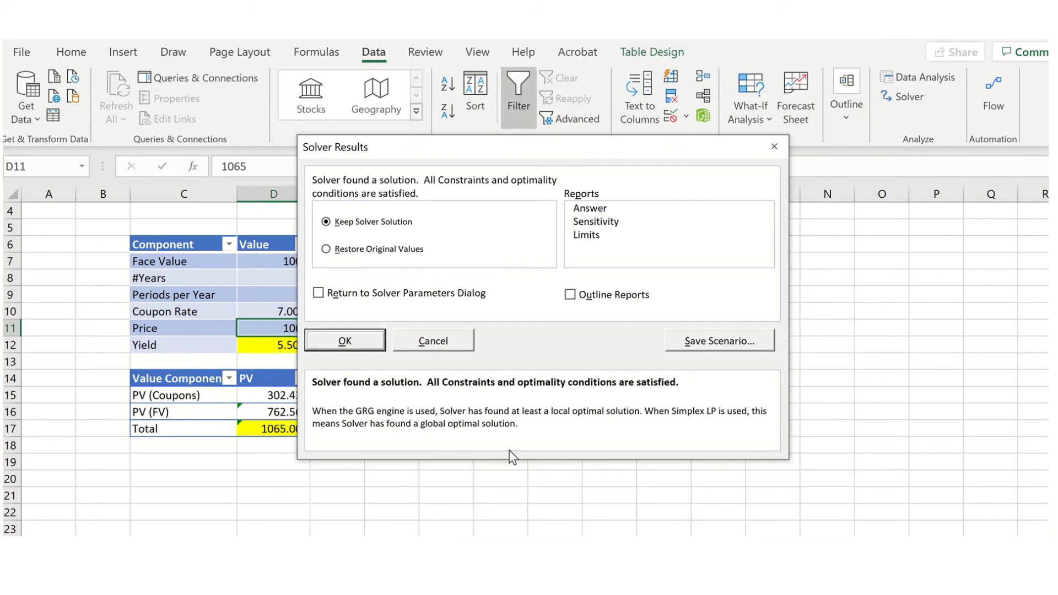
pyautogui.click(345, 342)
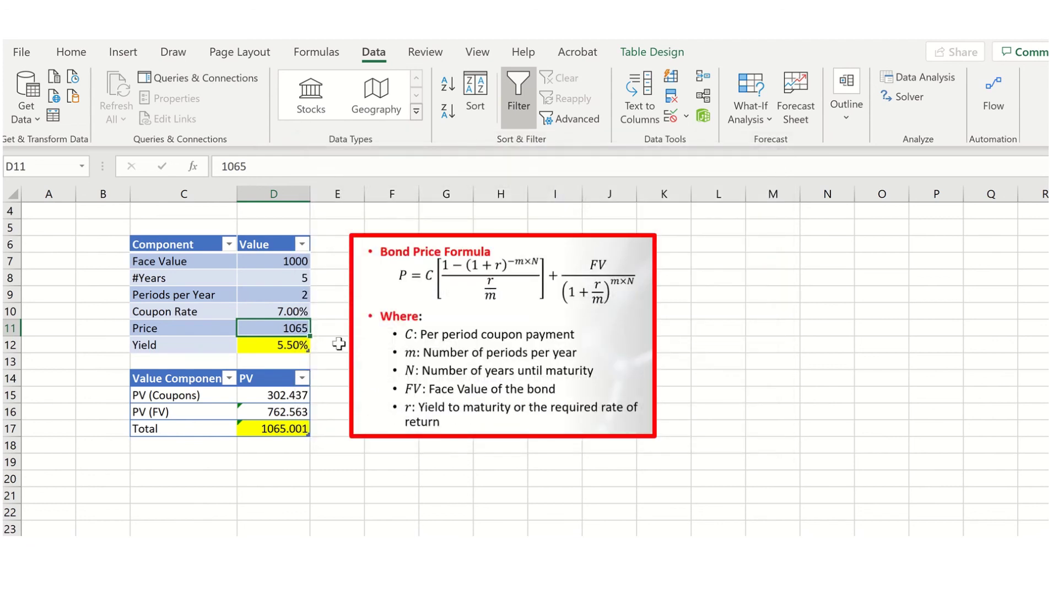
# Format the Yield in D12 to show five decimal places.
pyautogui.click(303, 346)
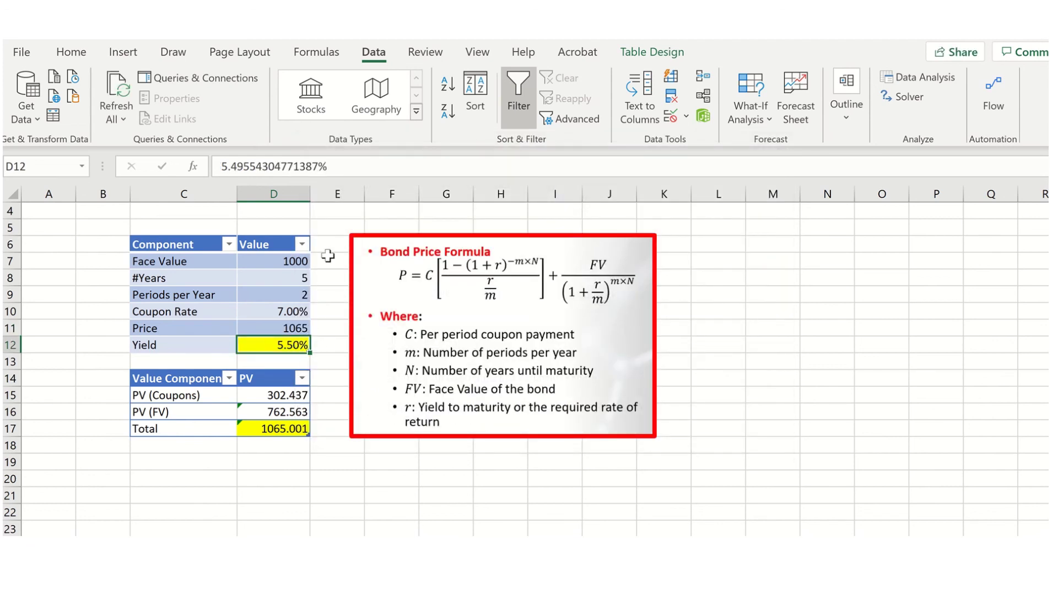
pyautogui.click(73, 51)
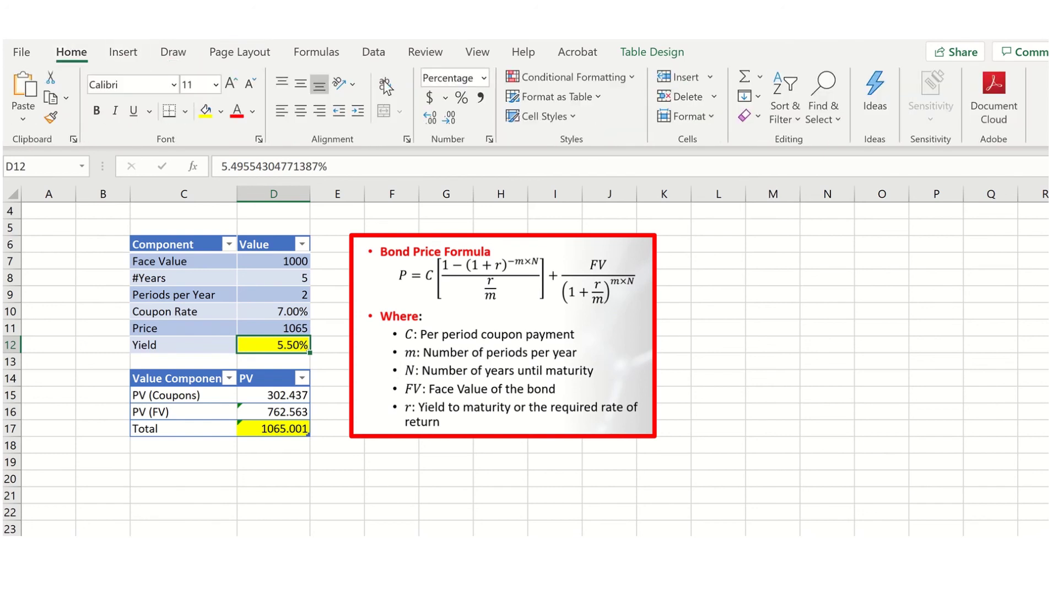
pyautogui.click(429, 113)
pyautogui.click(428, 113)
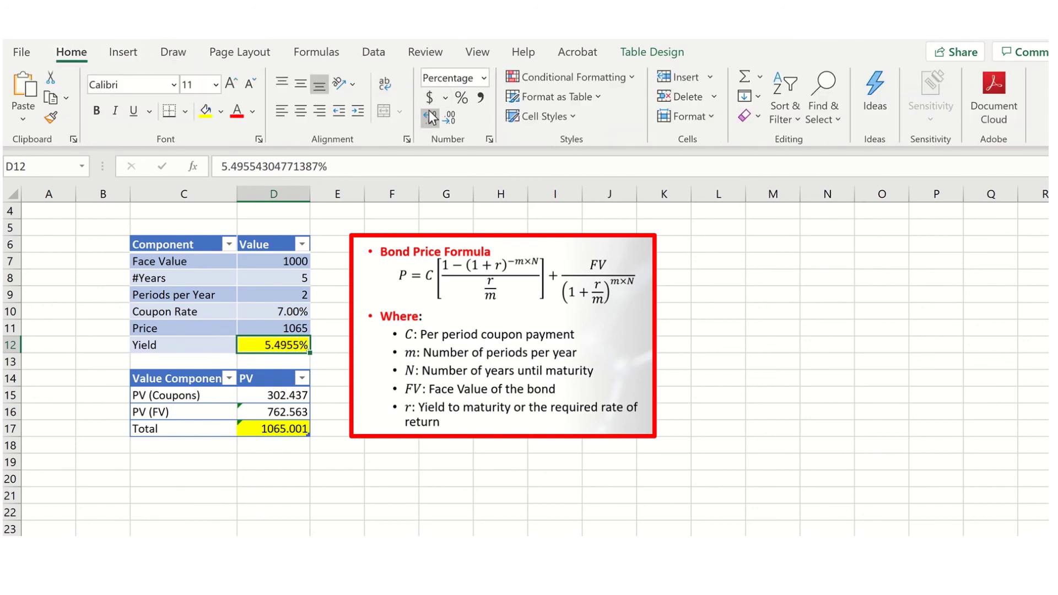
pyautogui.click(428, 116)
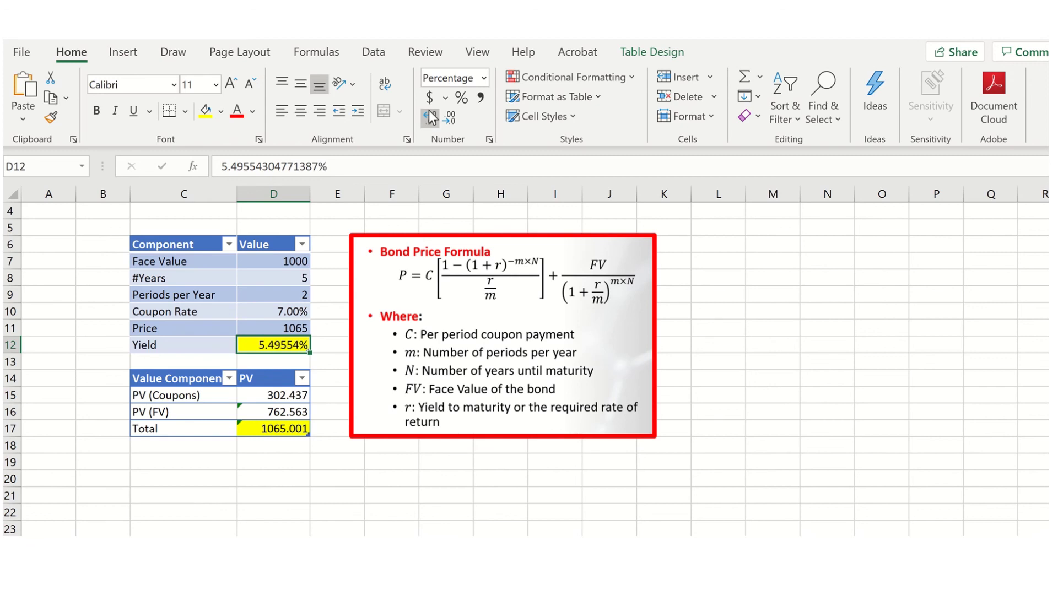